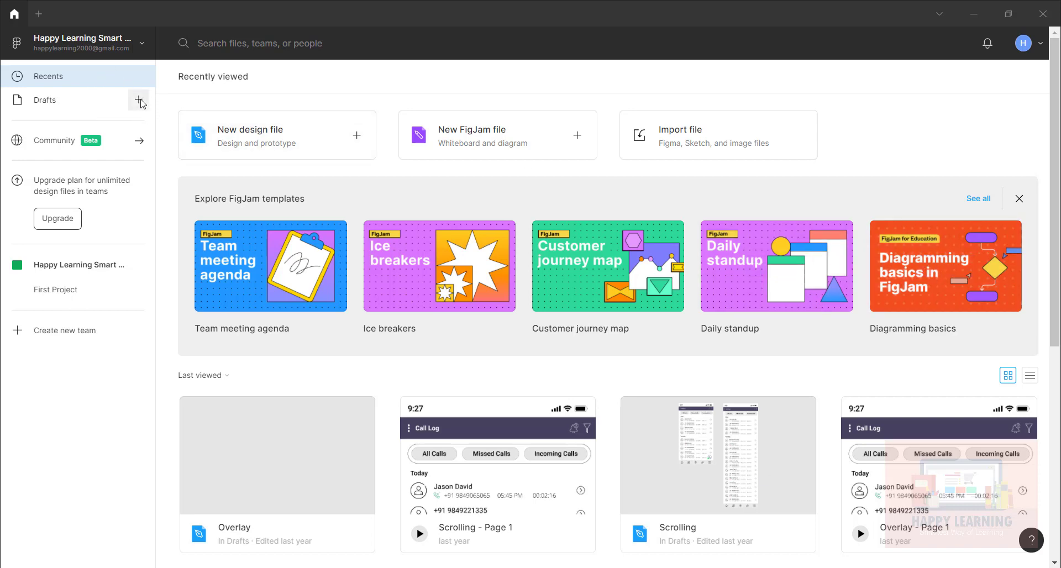
Create a new blank design file in Drafts and name it 'Circle Text'
left_click(138, 99)
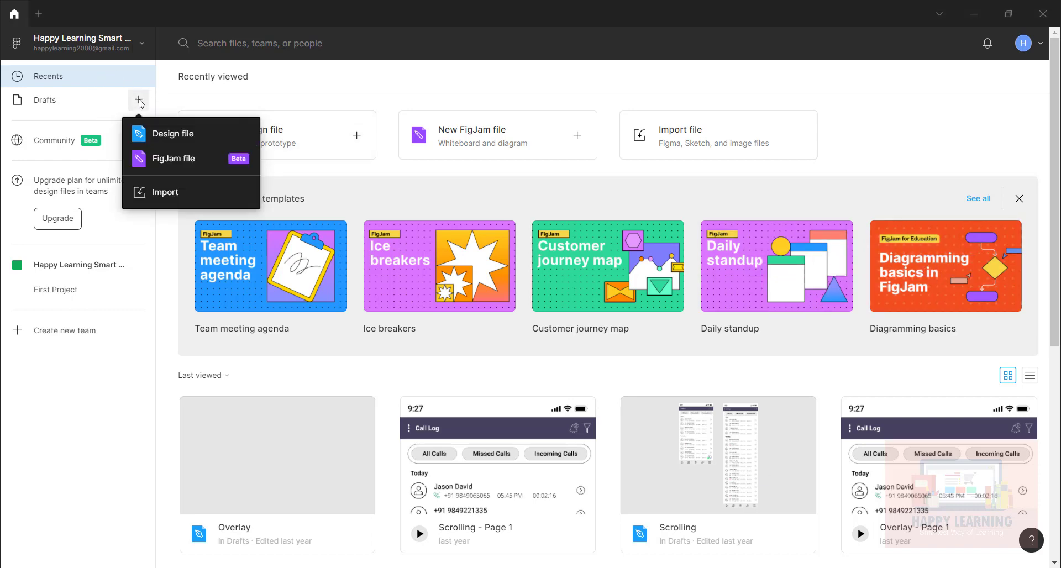
left_click(164, 138)
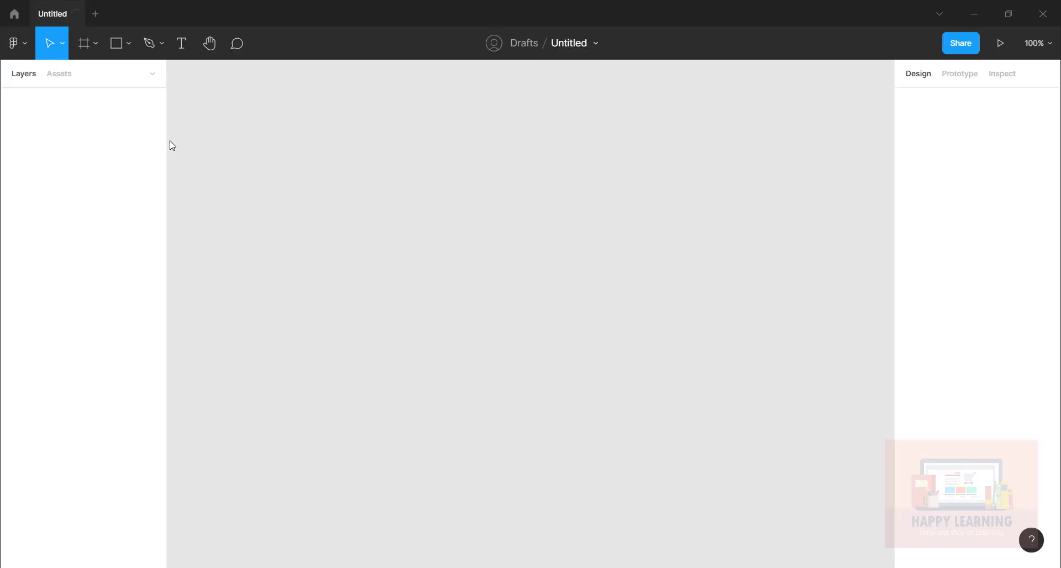
left_click(564, 45)
type("Cir")
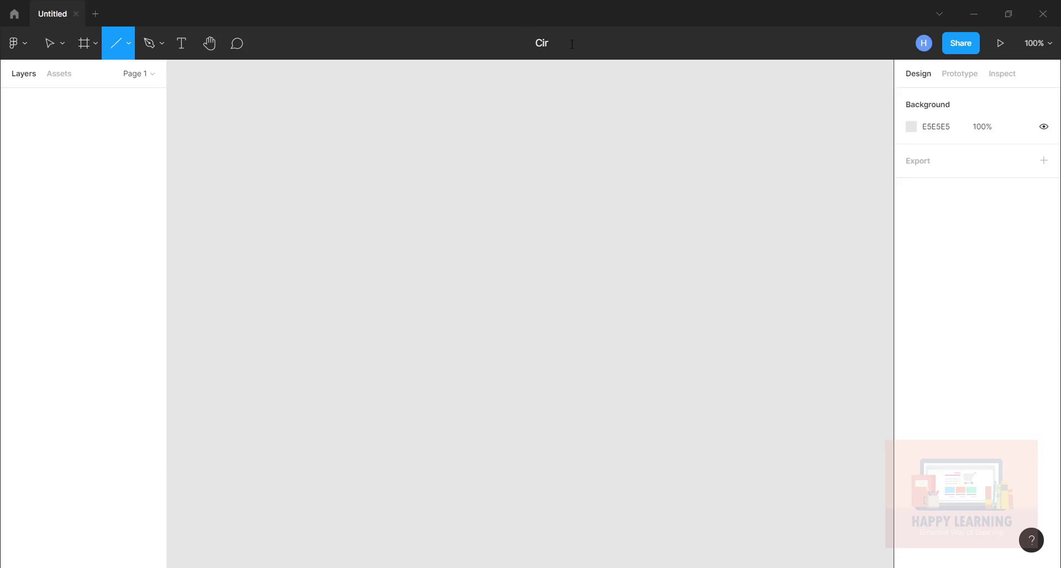
type("cle Text")
key("Return")
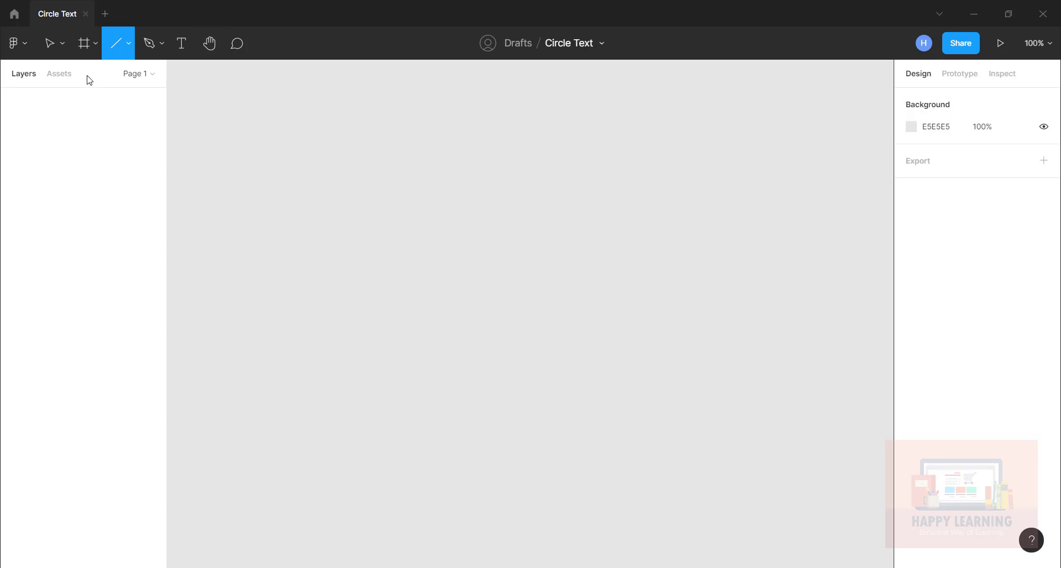
Draw a large 853 × 512 frame, Frame 1, across the empty canvas
left_click(95, 43)
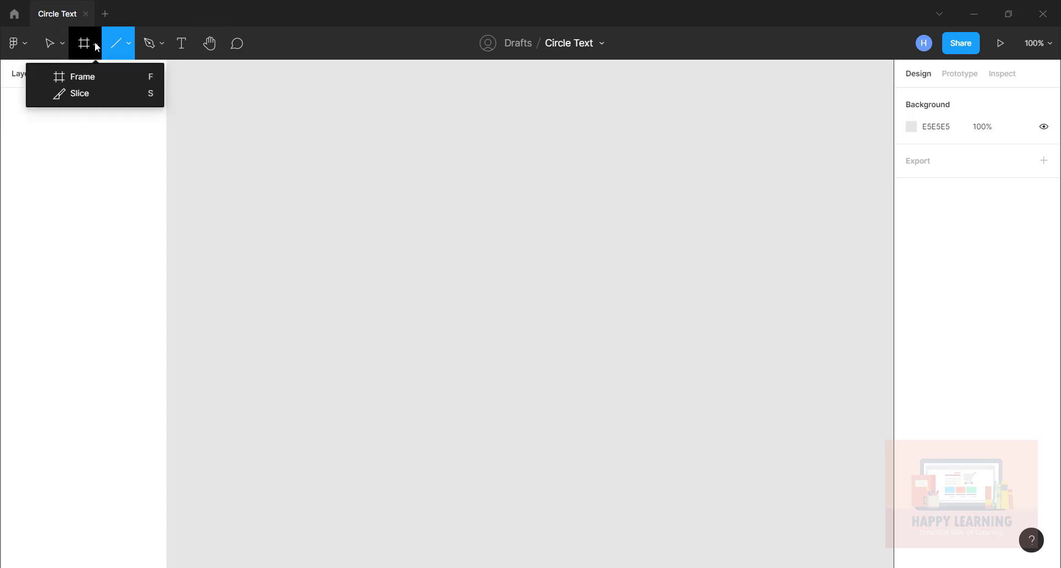
left_click(81, 78)
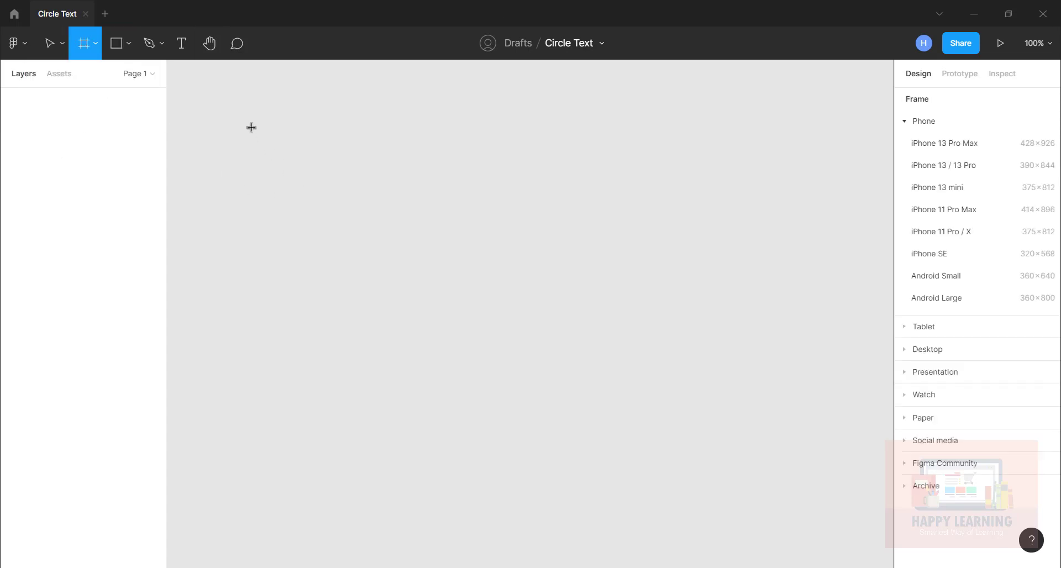
left_click_drag(240, 129, 830, 483)
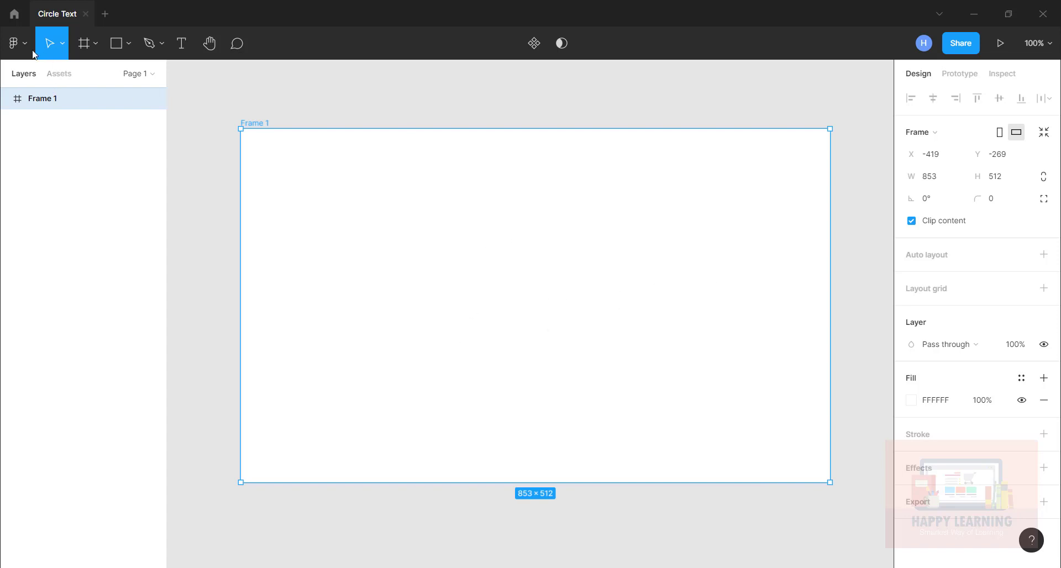
Search the Community for 'arc text' and install the arc plugin by unfold.co
left_click(17, 43)
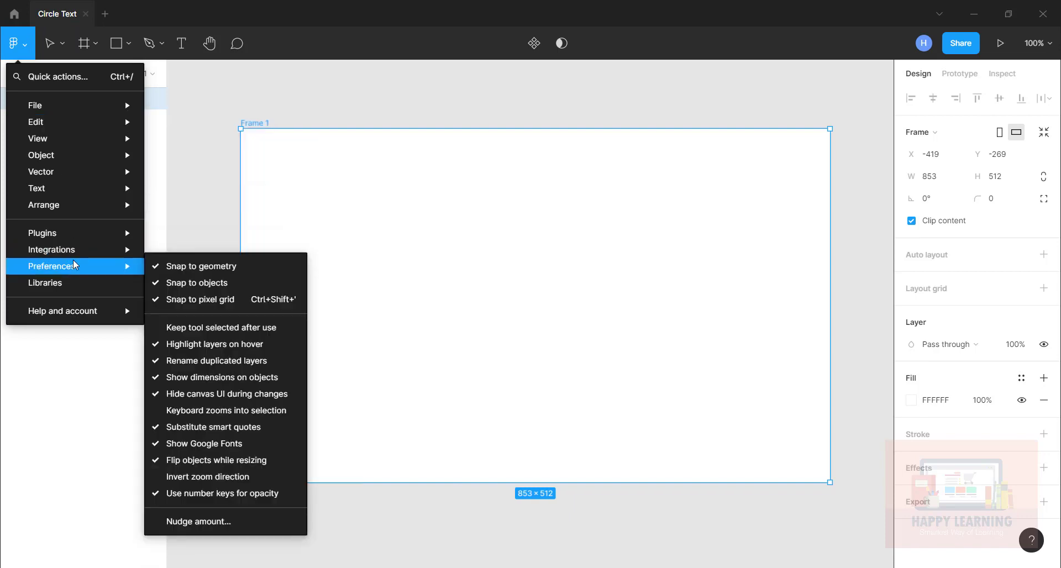
mouse_move(68, 233)
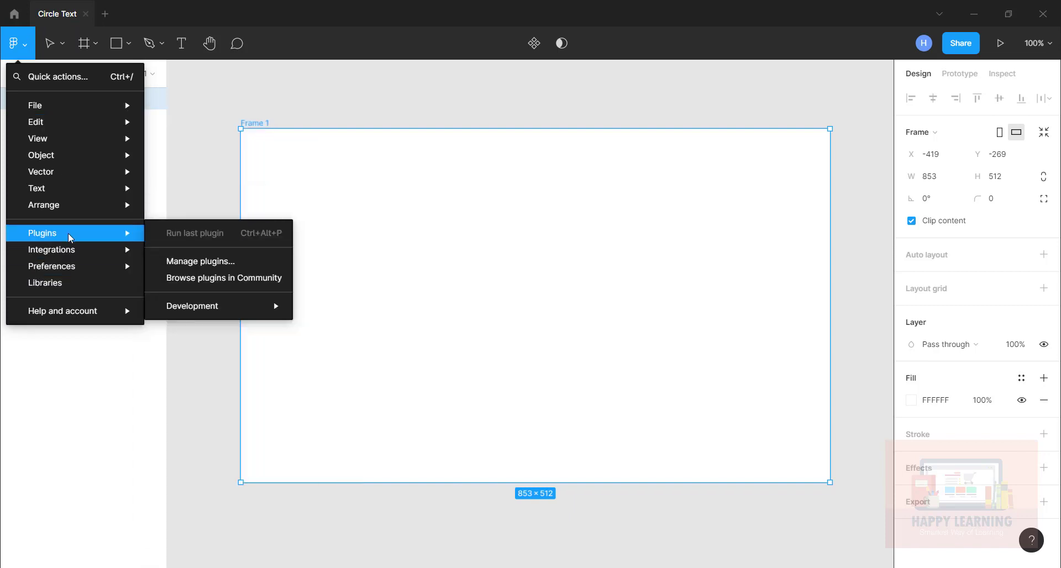
left_click(204, 280)
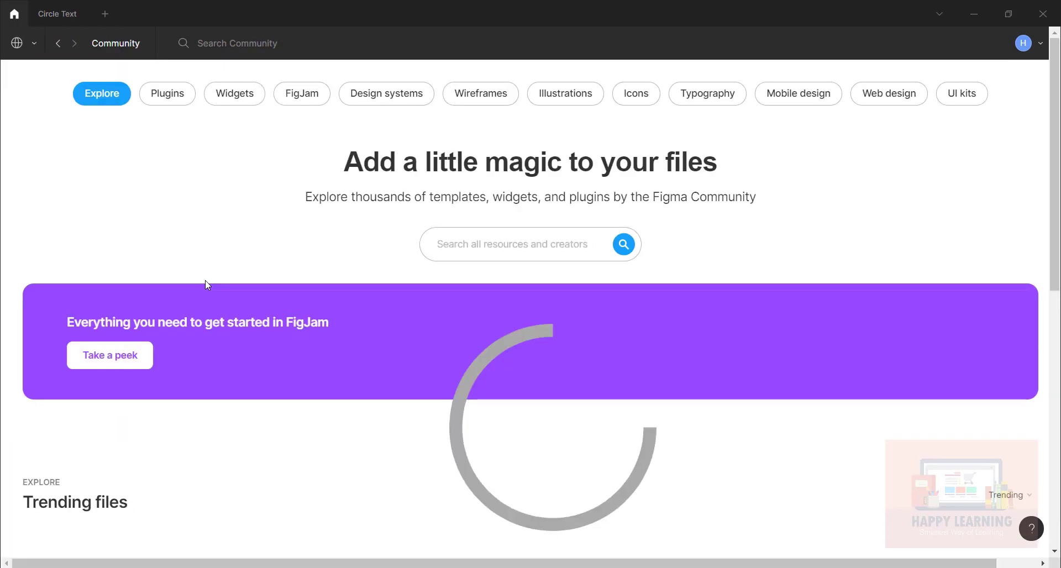
left_click(231, 44)
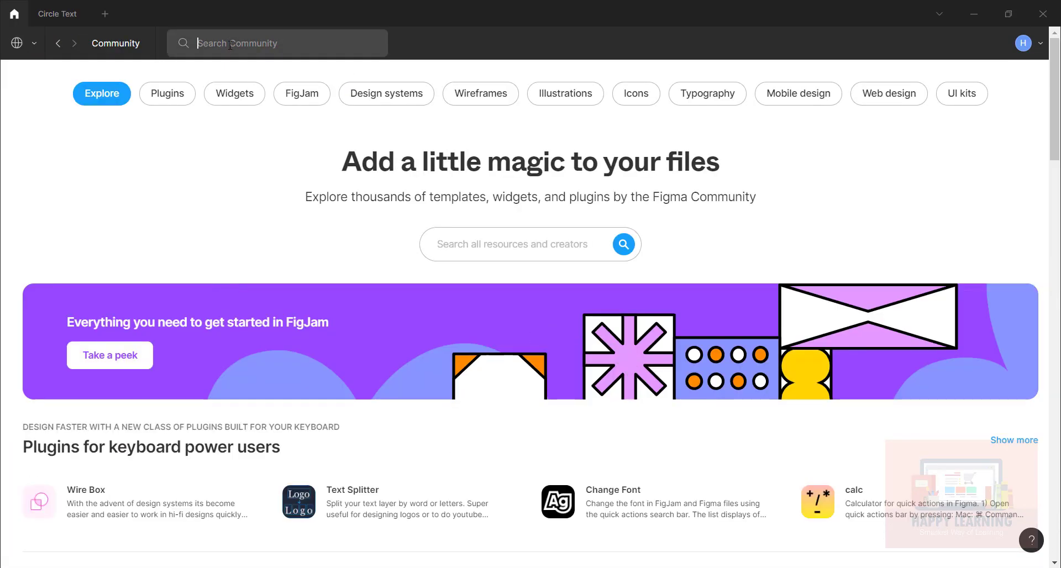
type("arc")
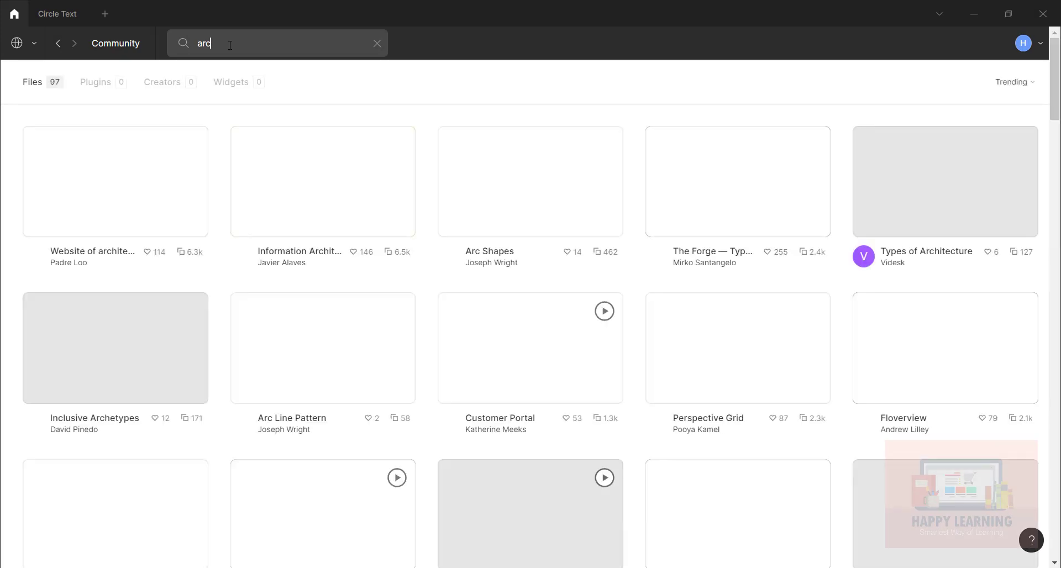
type(" te")
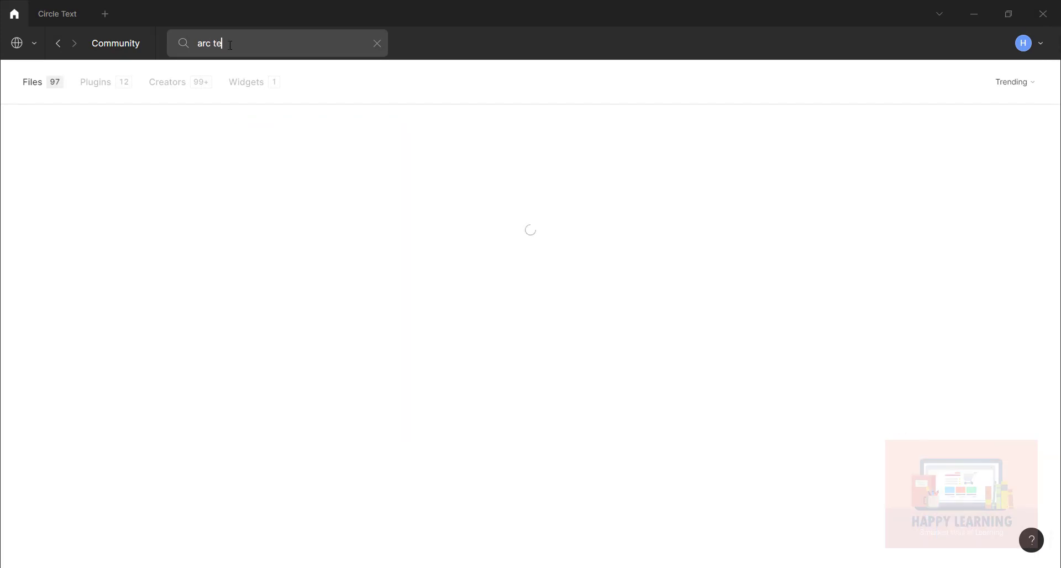
type("xt")
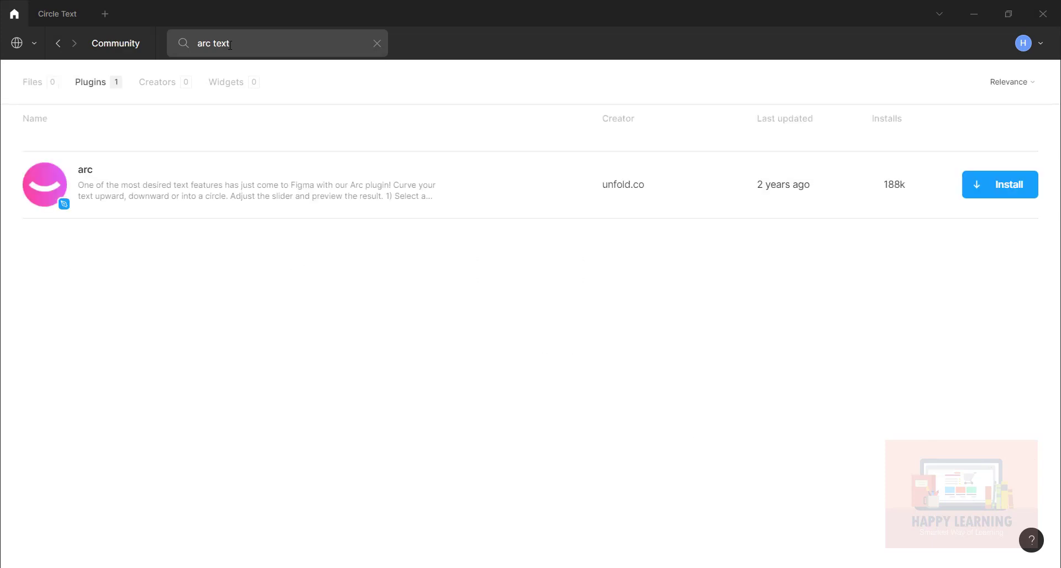
left_click(1007, 186)
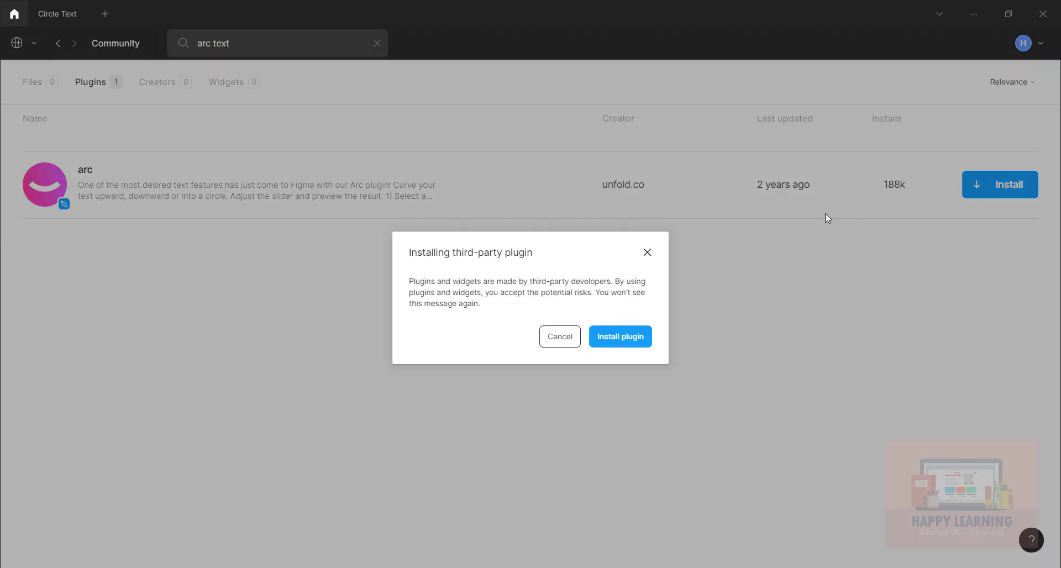
left_click(614, 338)
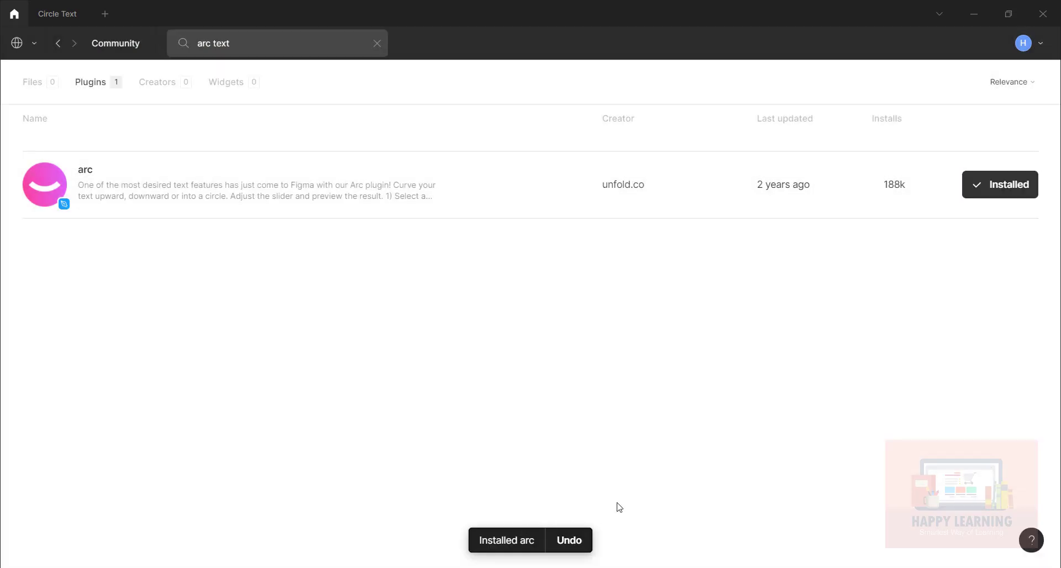
Go back to the team's file browser and reopen the Circle Text design file
left_click(377, 43)
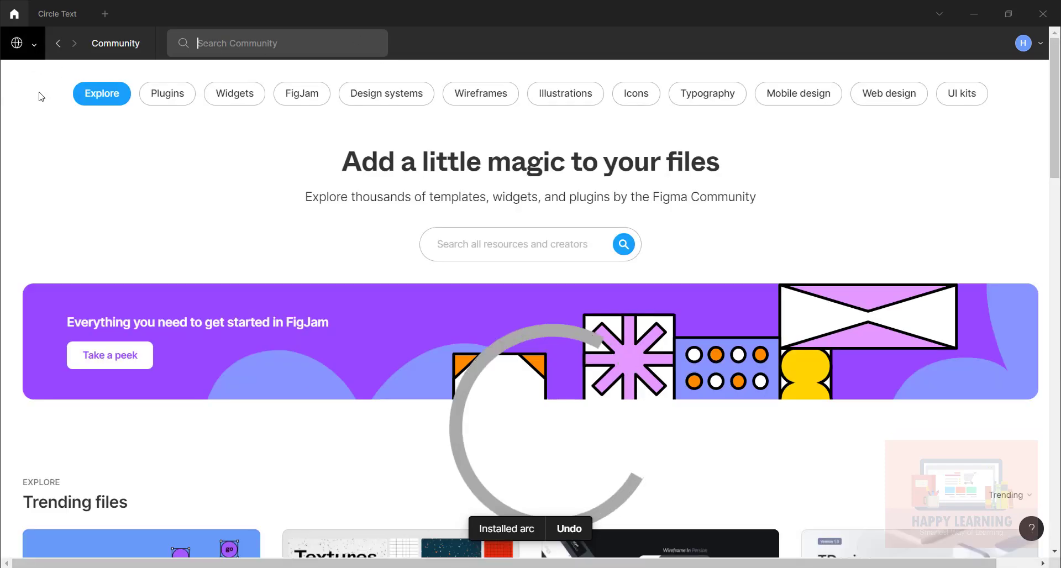
left_click(35, 45)
left_click(77, 183)
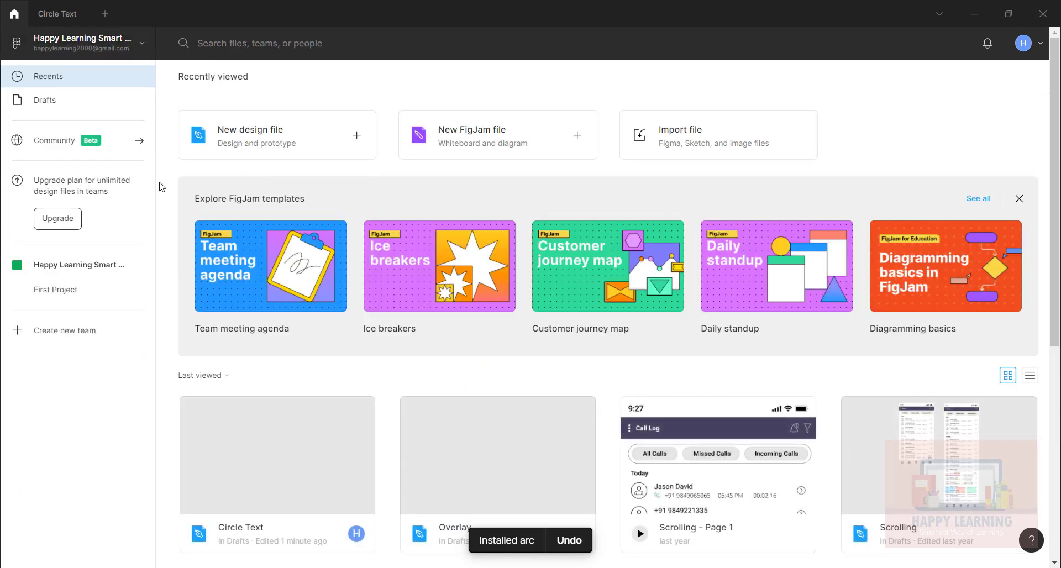
double_click(263, 453)
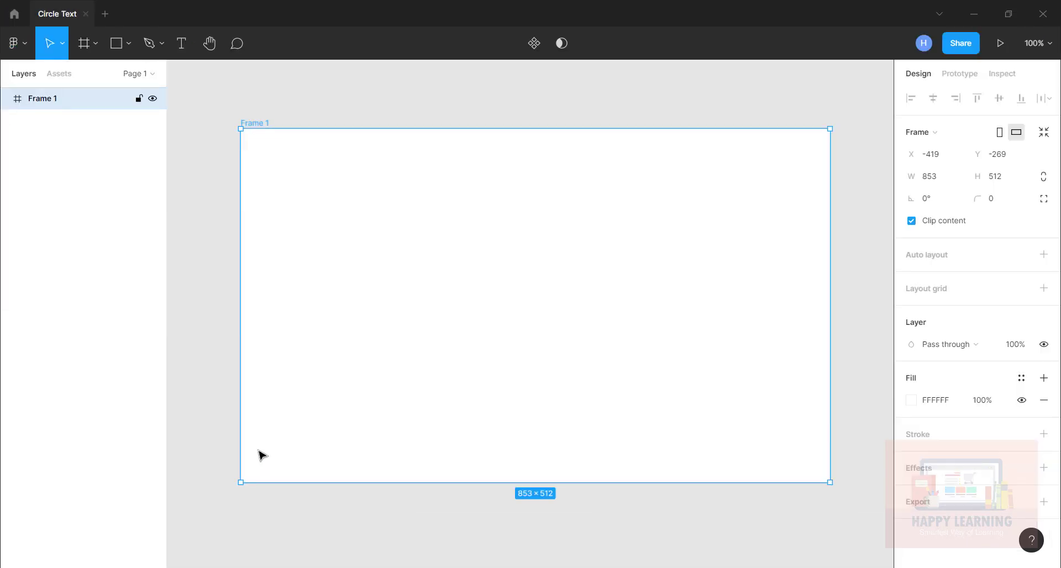
Add a text layer in Frame 1 reading 'HAPPY LEARNING 2000 SMART WAY OF LEARNING'
left_click(182, 46)
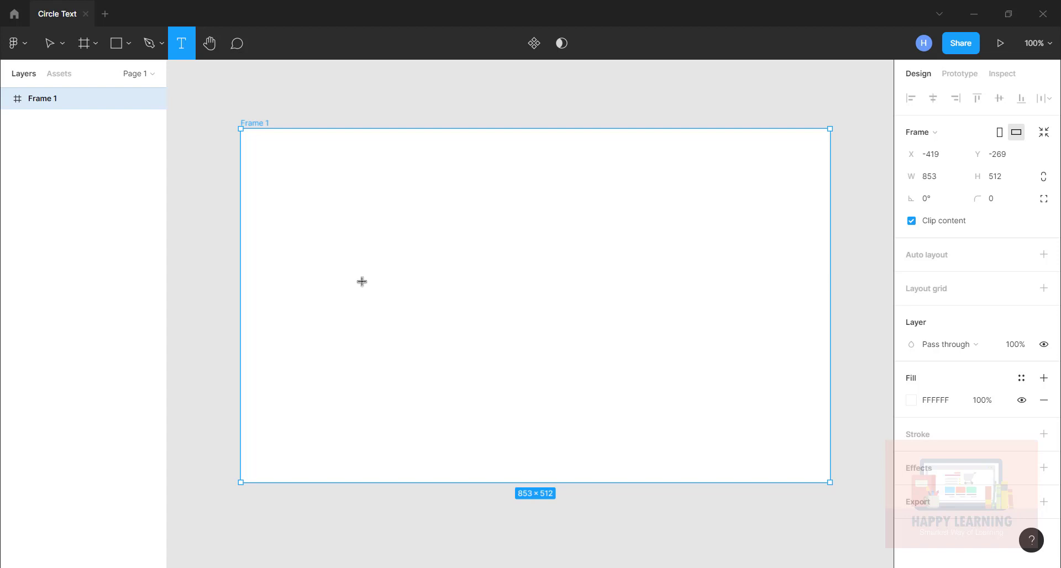
left_click(359, 281)
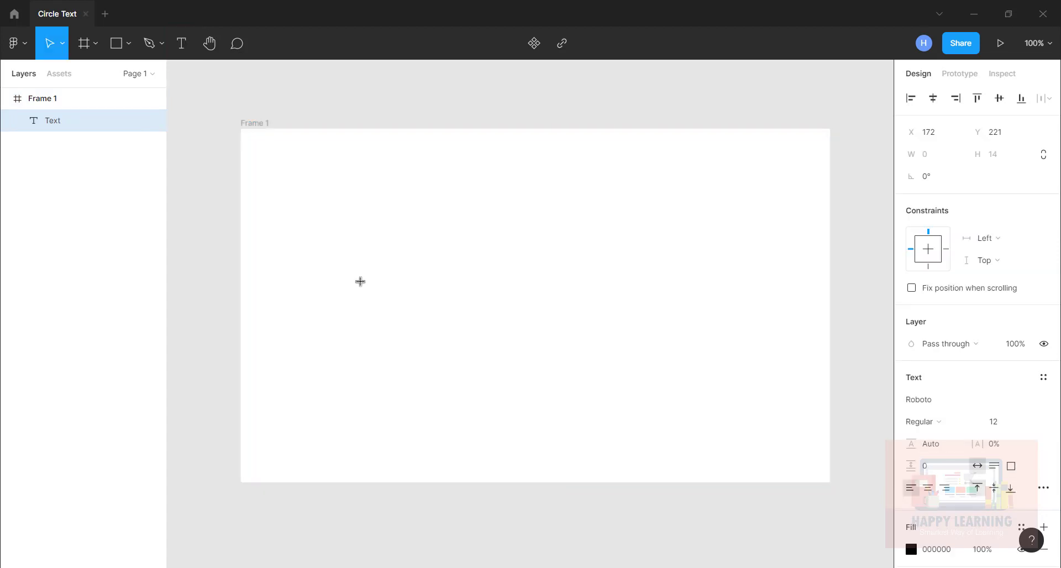
type("HAPPY LEA")
key("BackSpace")
key("BackSpace")
type("EARNING 2000")
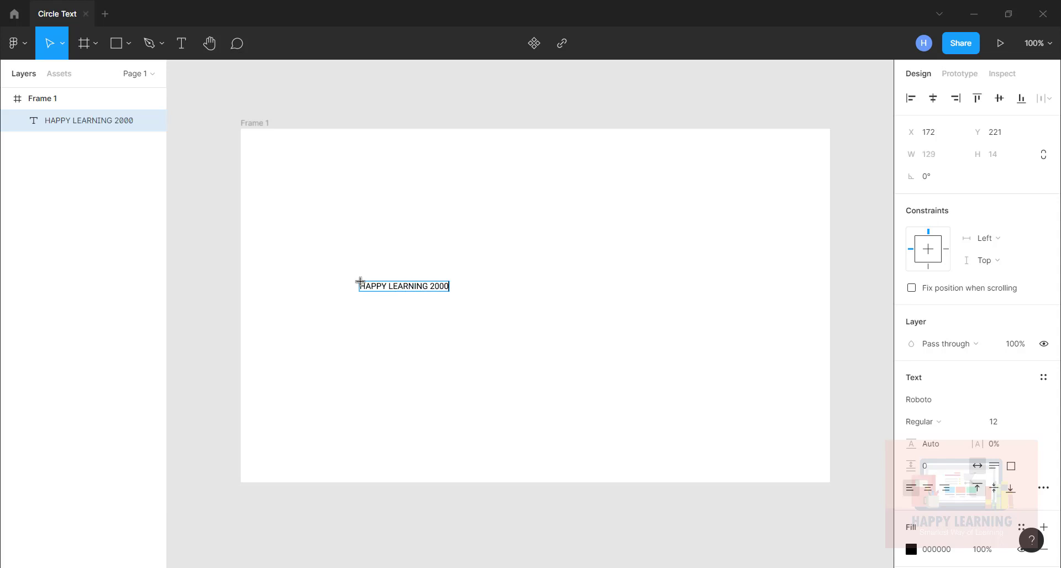
type(" SMART WAY OF")
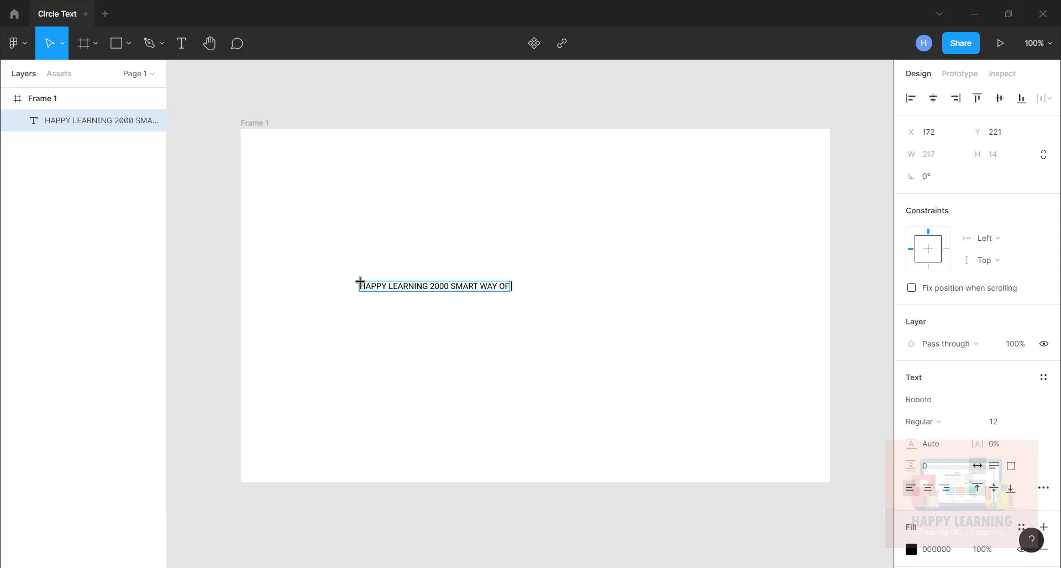
type(" LEARNING")
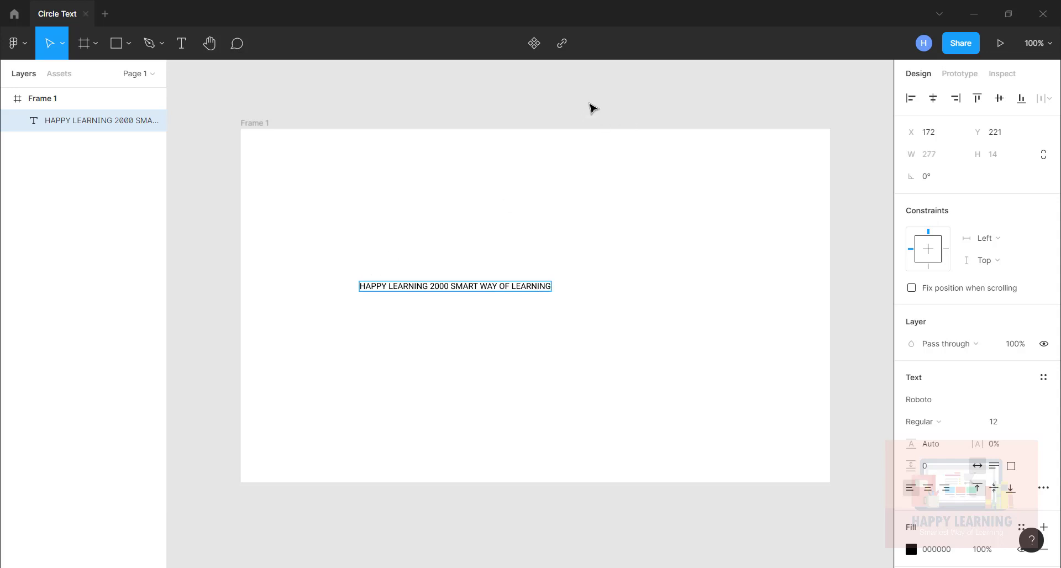
key("Escape")
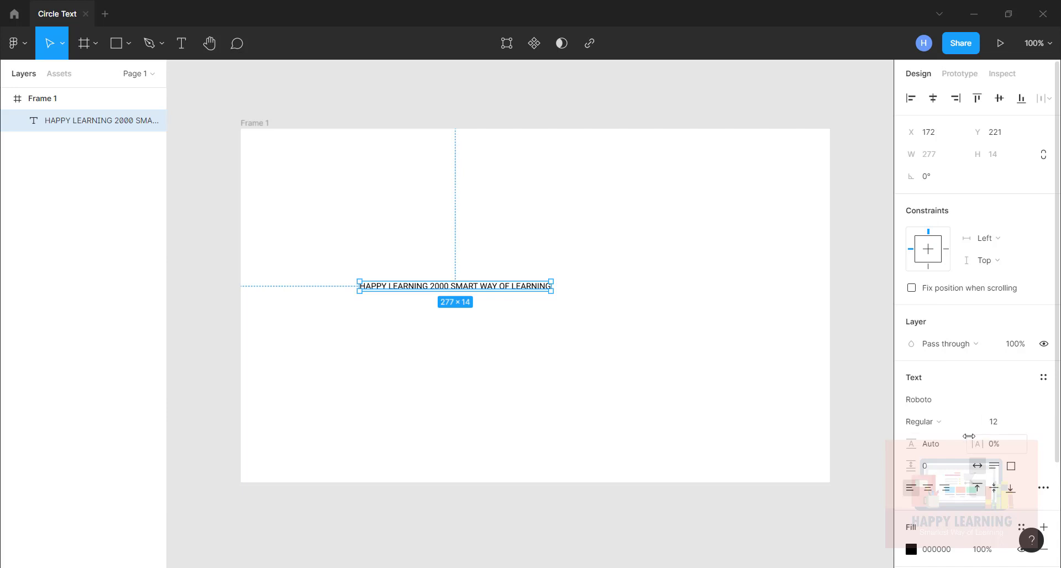
Set the text layer to Roboto Bold at font size 24
left_click(1029, 423)
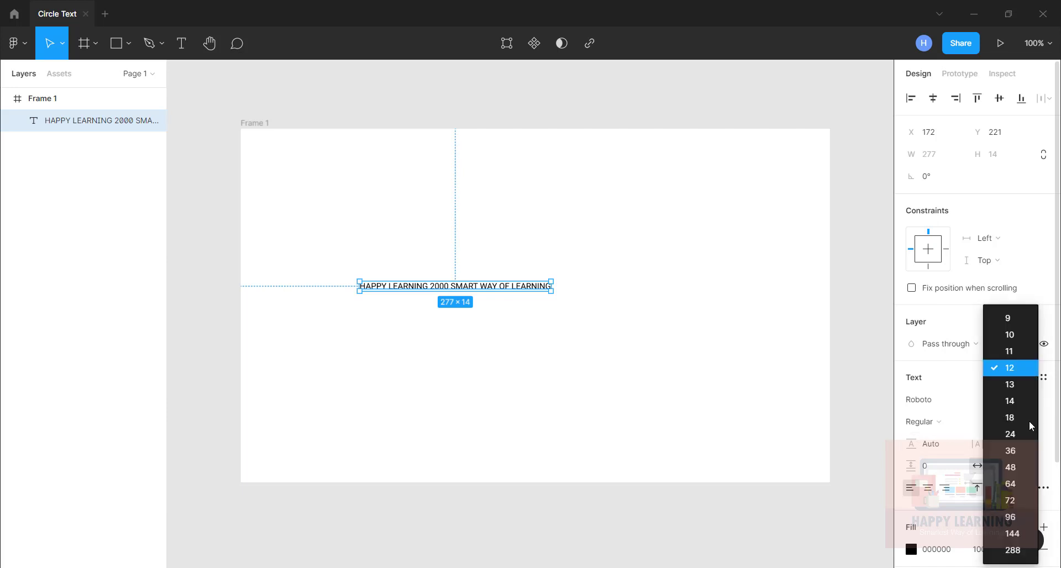
left_click(1012, 442)
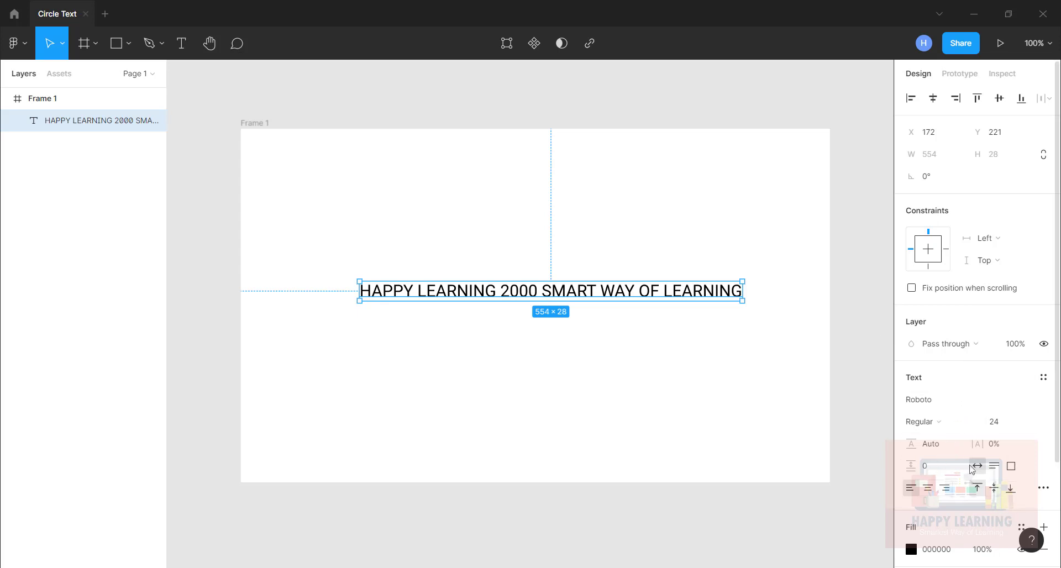
left_click(936, 423)
left_click(936, 418)
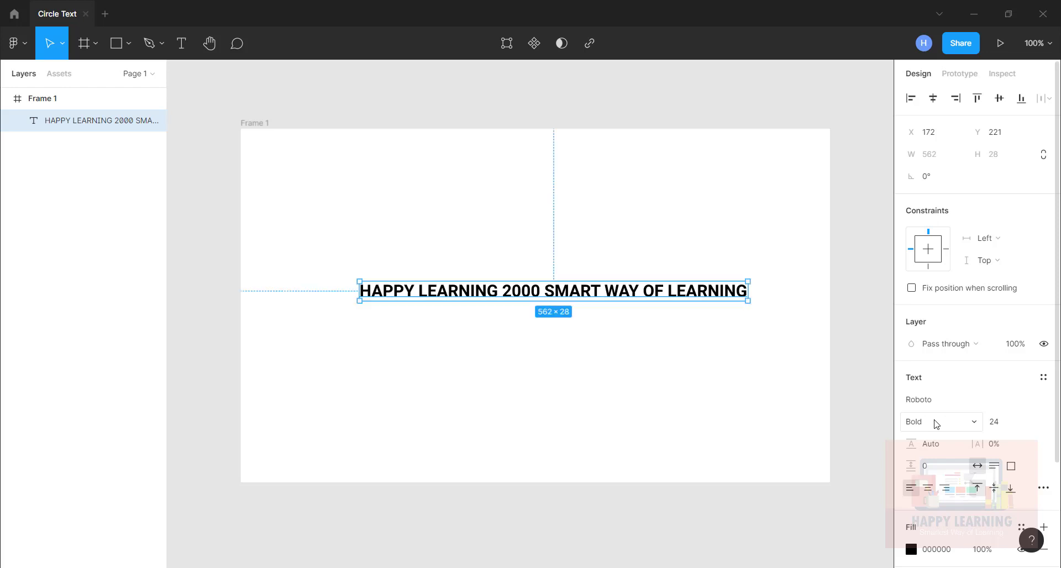
scroll(935, 424, "down", 3)
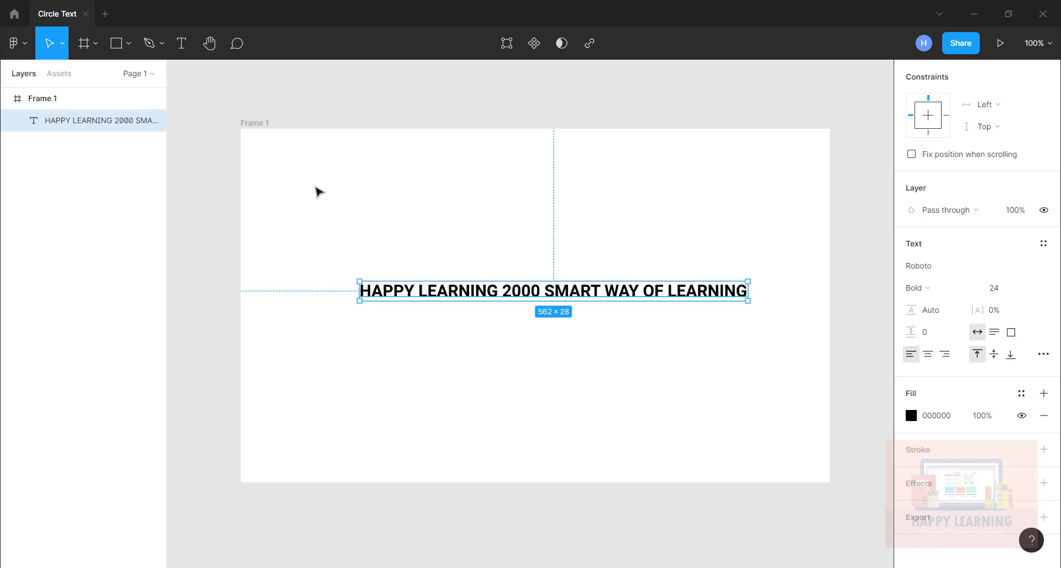
Launch the arc plugin and move its window off the text
left_click(24, 49)
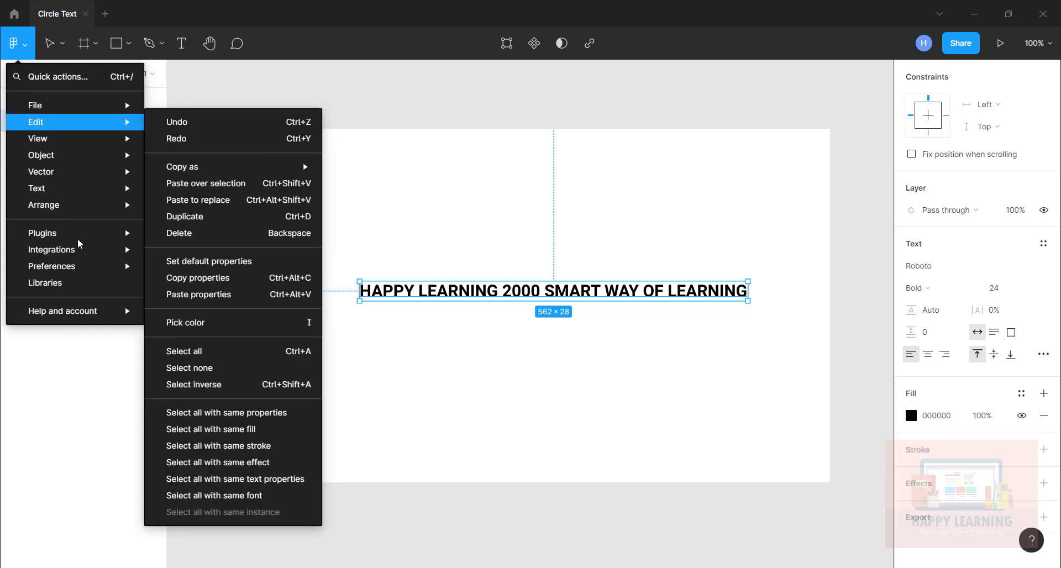
mouse_move(75, 233)
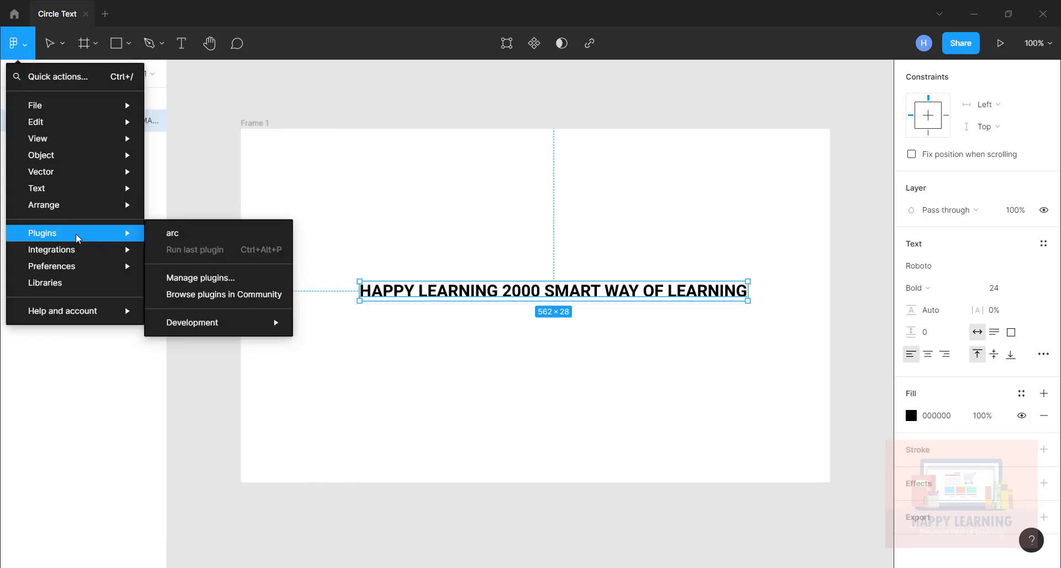
left_click(170, 234)
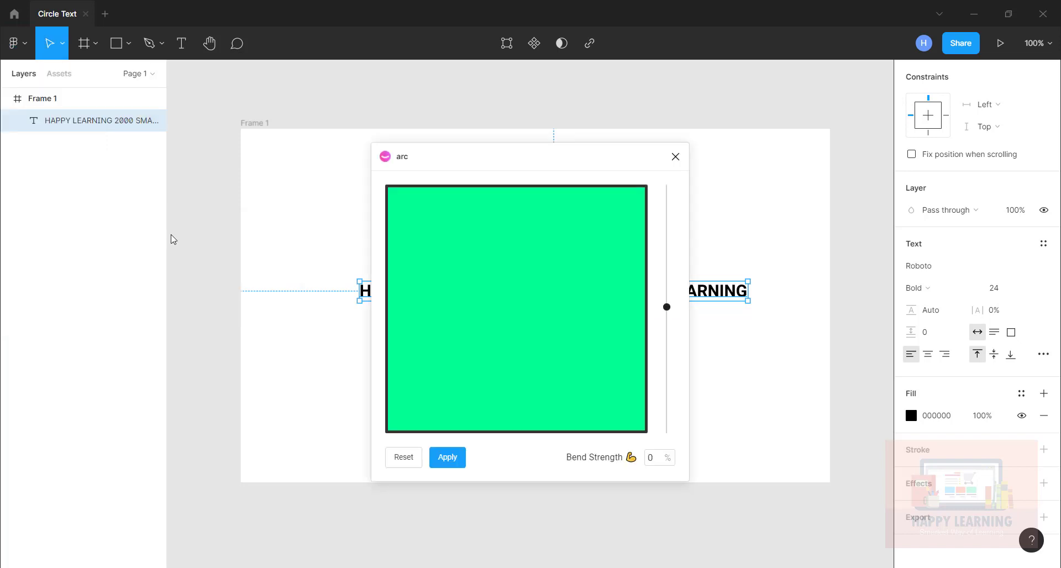
left_click_drag(453, 149, 286, 145)
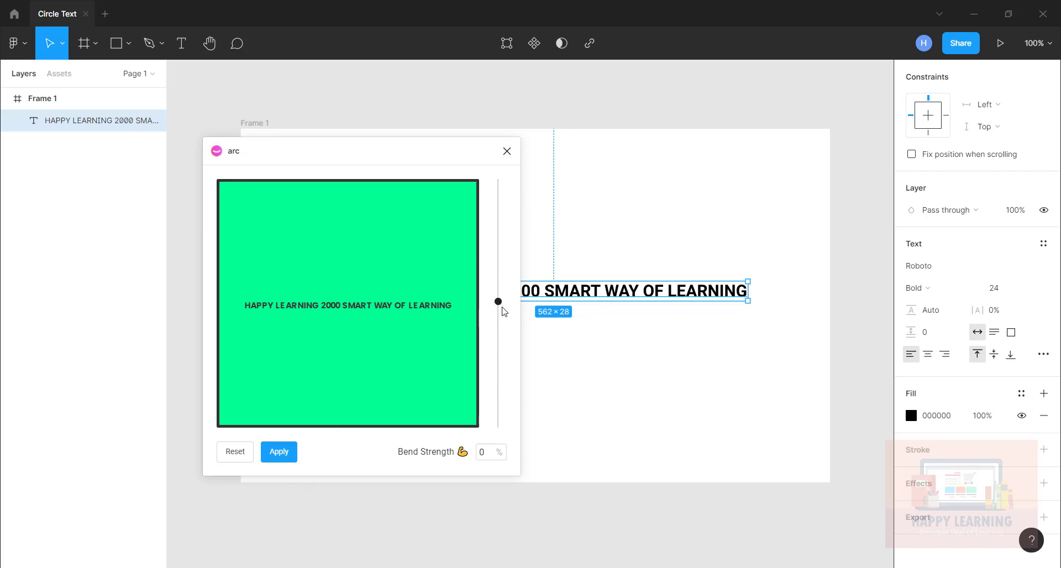
Set the arc bend strength to 56% so the text curves into an upward arch
left_click_drag(498, 301, 507, 436)
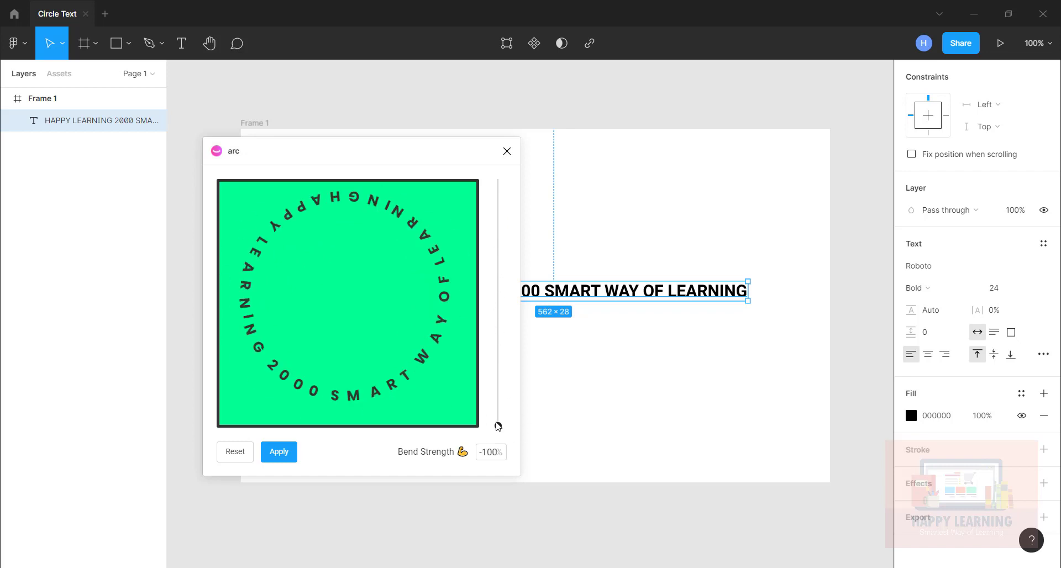
left_click_drag(499, 431, 511, 356)
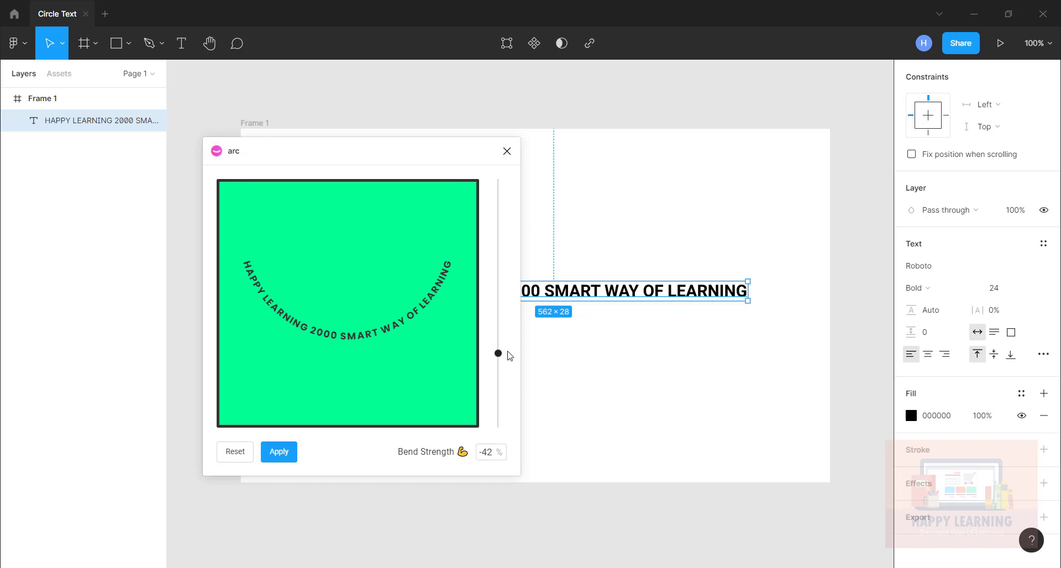
left_click_drag(501, 361, 501, 224)
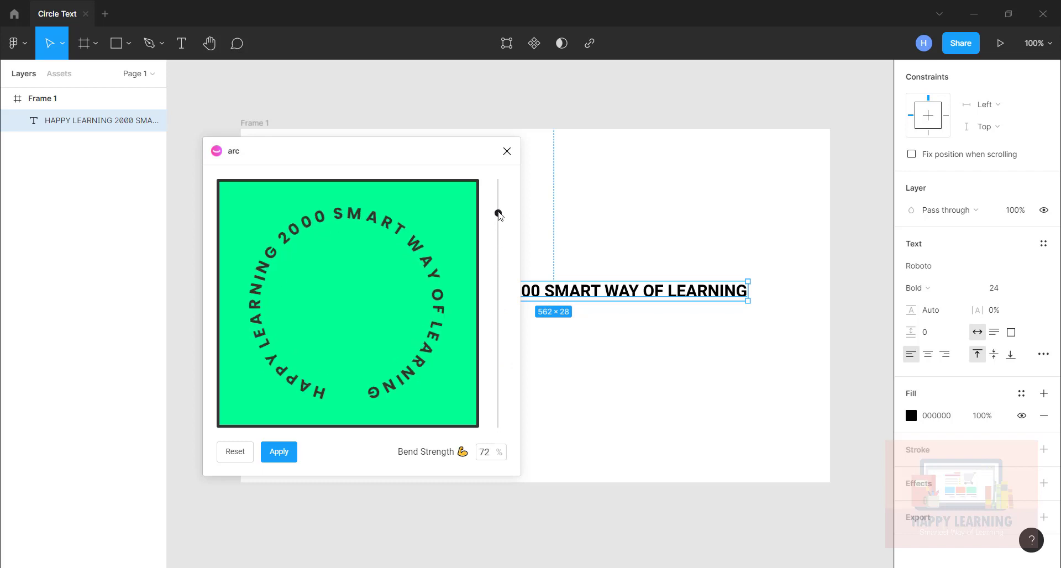
left_click_drag(500, 220, 503, 233)
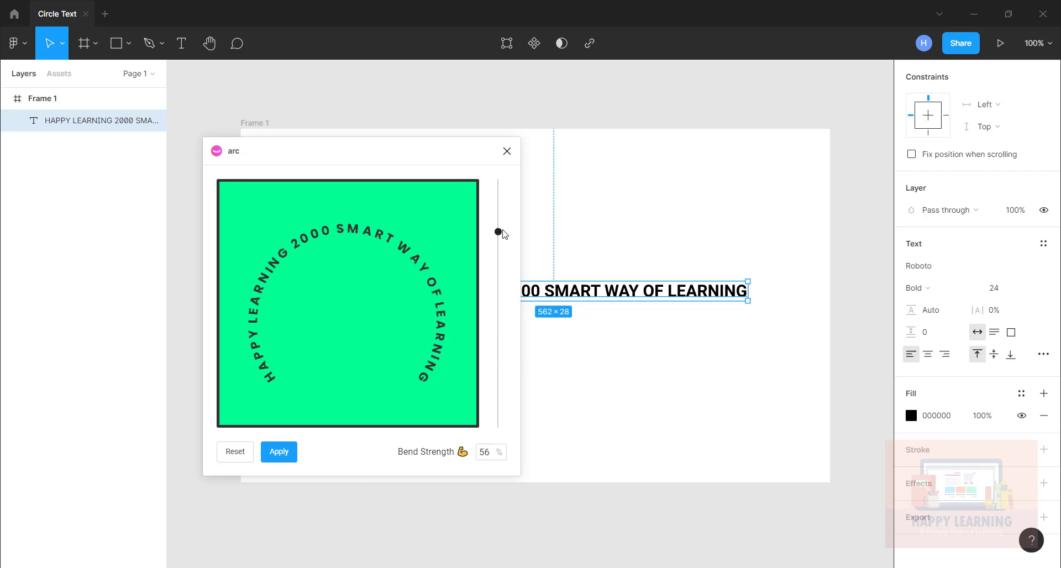
Apply the arch to the canvas and delete the original straight text line
left_click(279, 452)
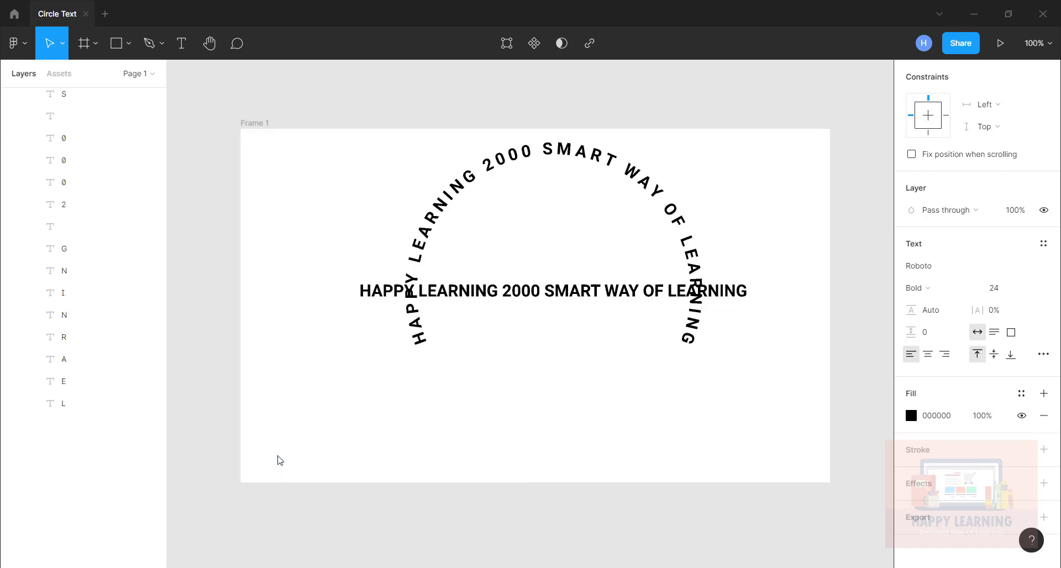
left_click(335, 426)
left_click(373, 294)
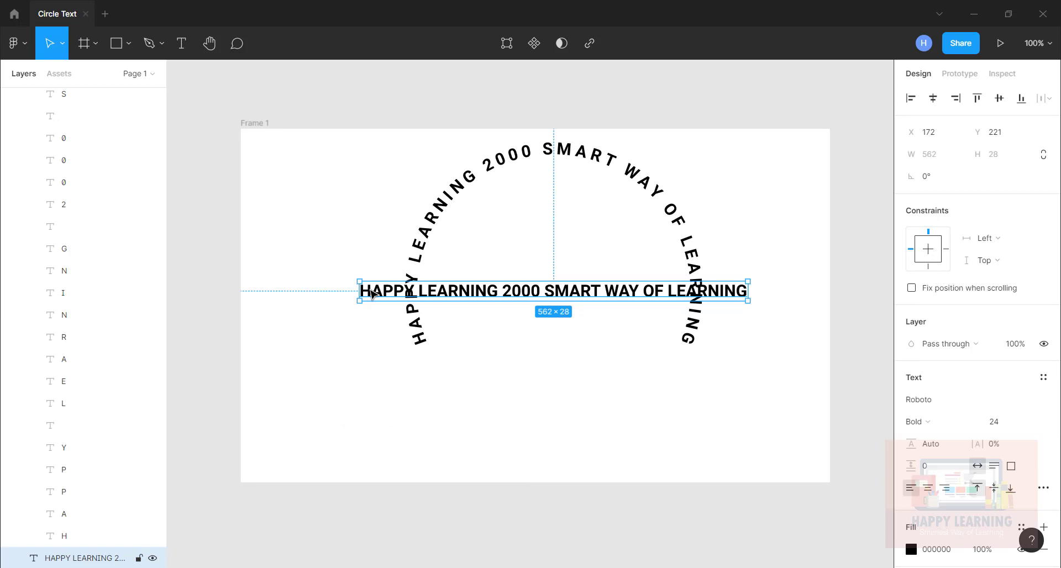
key("Delete")
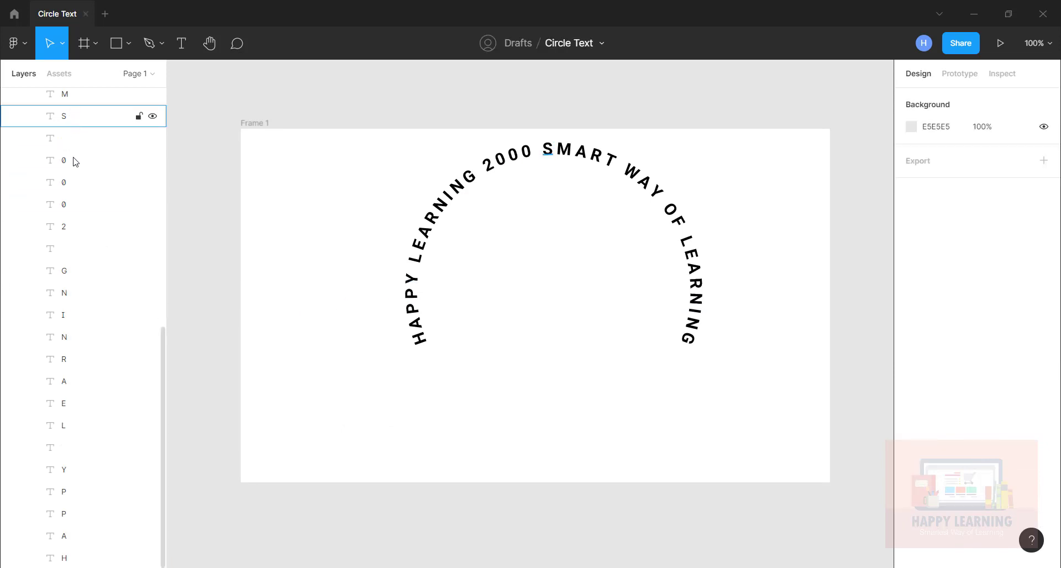
Collapse the curved-letter Group in Layers and move it lower in the frame
scroll(73, 174, "up", 10)
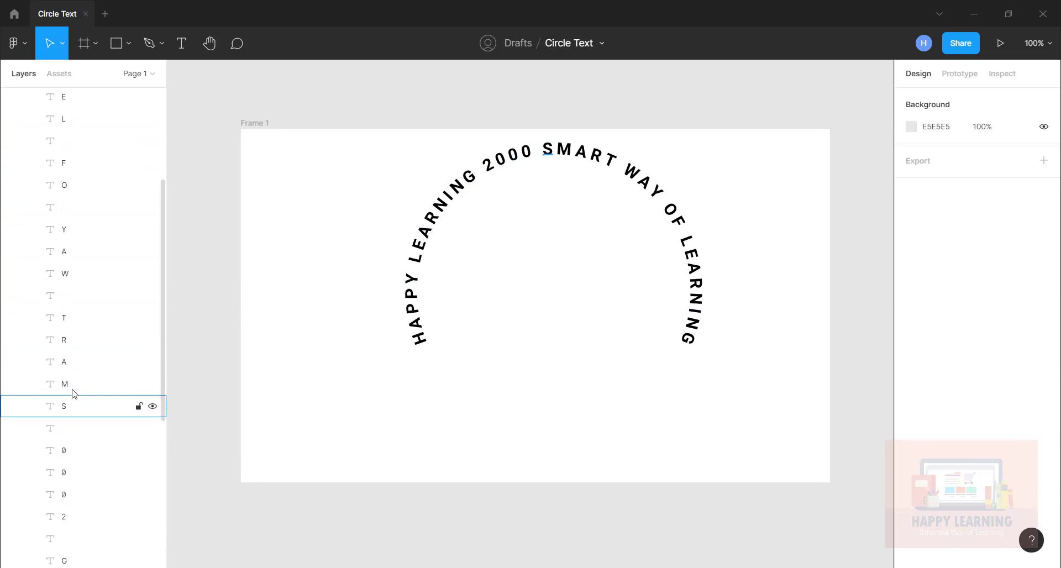
scroll(73, 393, "up", 4)
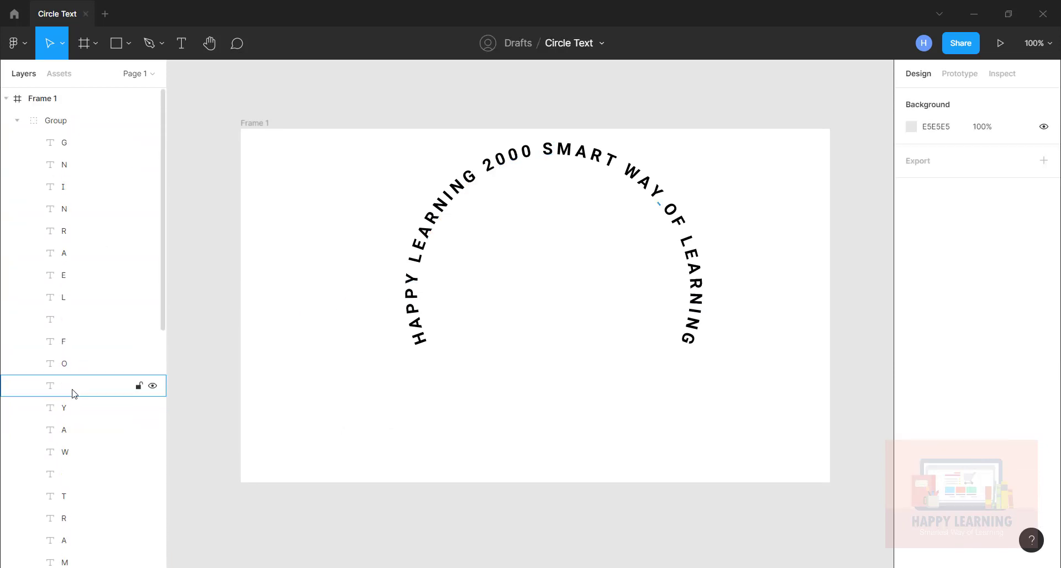
left_click(17, 122)
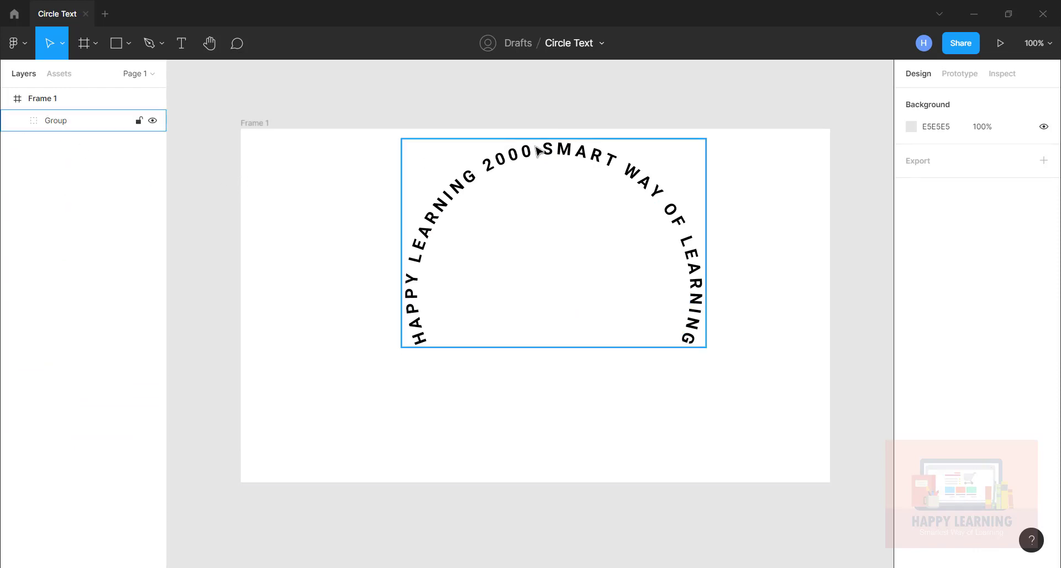
left_click_drag(540, 149, 502, 197)
Draw a large circle, Ellipse 1, over the arched text and adjust its position and size
left_click(186, 98)
left_click(129, 44)
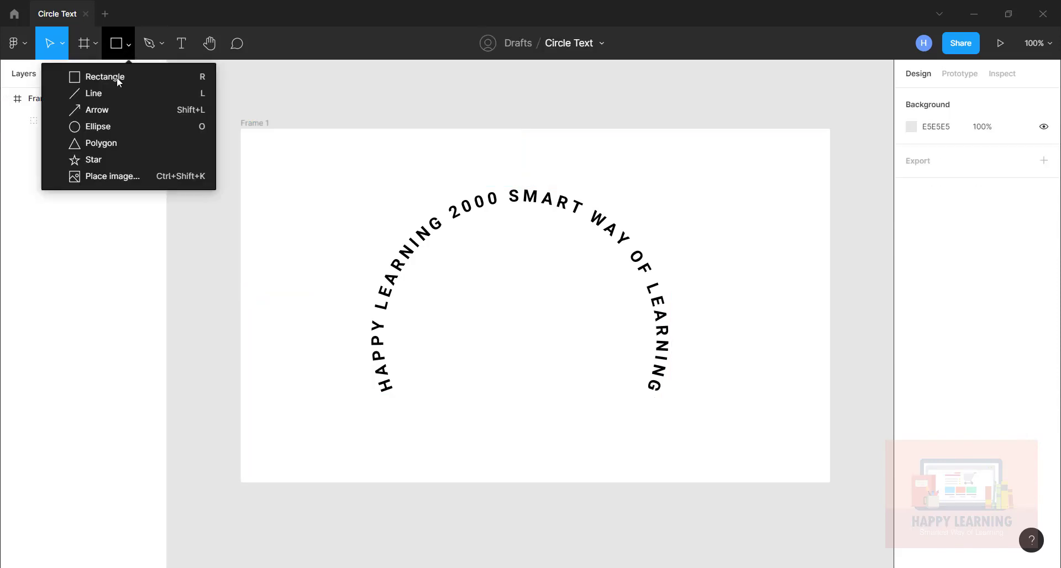
left_click(95, 127)
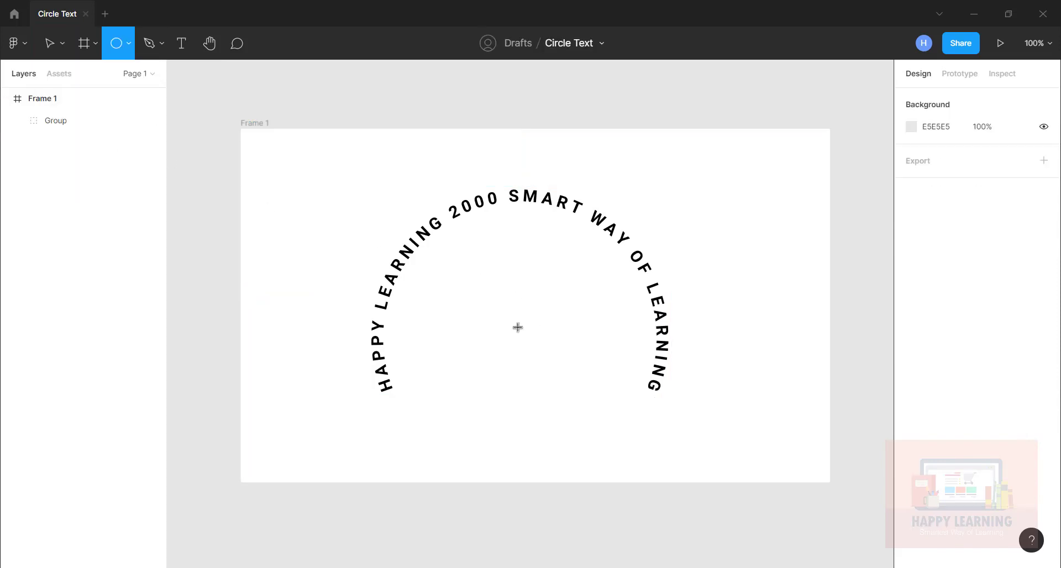
mouse_move(517, 326)
left_mouse_down()
mouse_move(436, 246)
mouse_move(358, 189)
mouse_move(374, 213)
mouse_move(365, 203)
left_mouse_up()
left_click_drag(566, 313, 555, 297)
left_click_drag(669, 463, 680, 473)
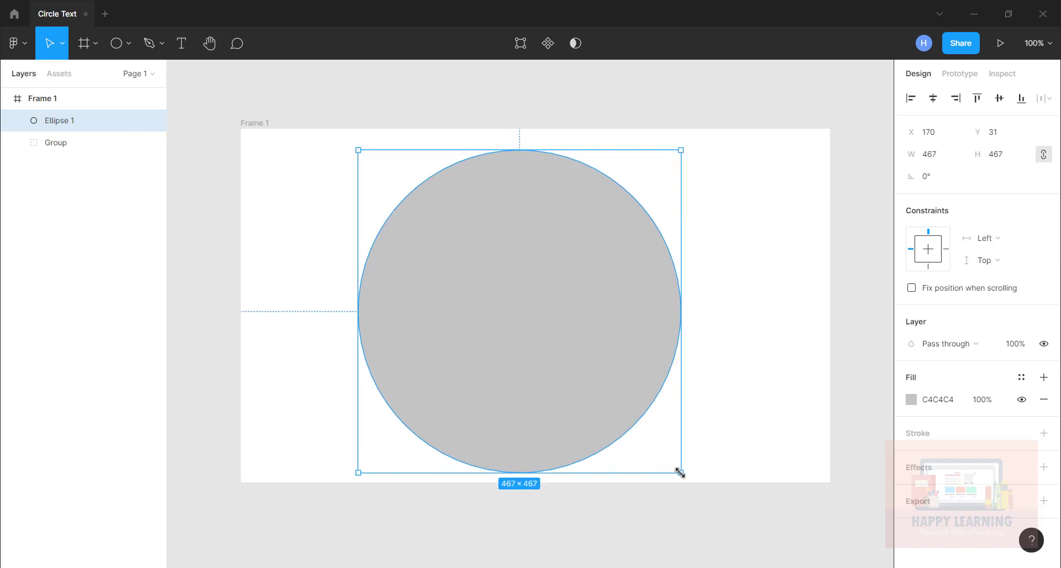
Change Ellipse 1's fill to the pale grey E1E1E1
left_click(911, 402)
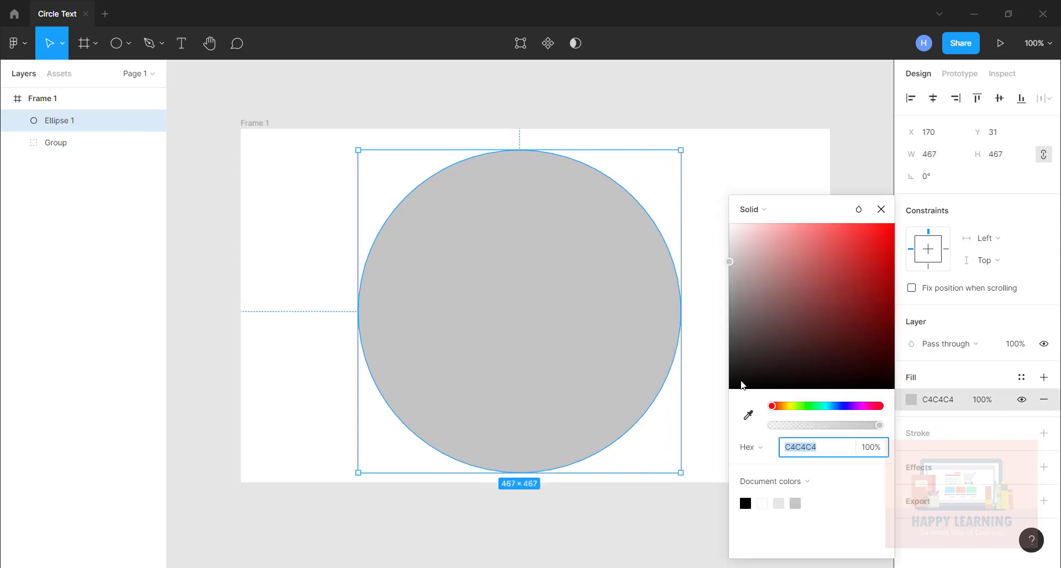
left_click_drag(764, 236, 683, 252)
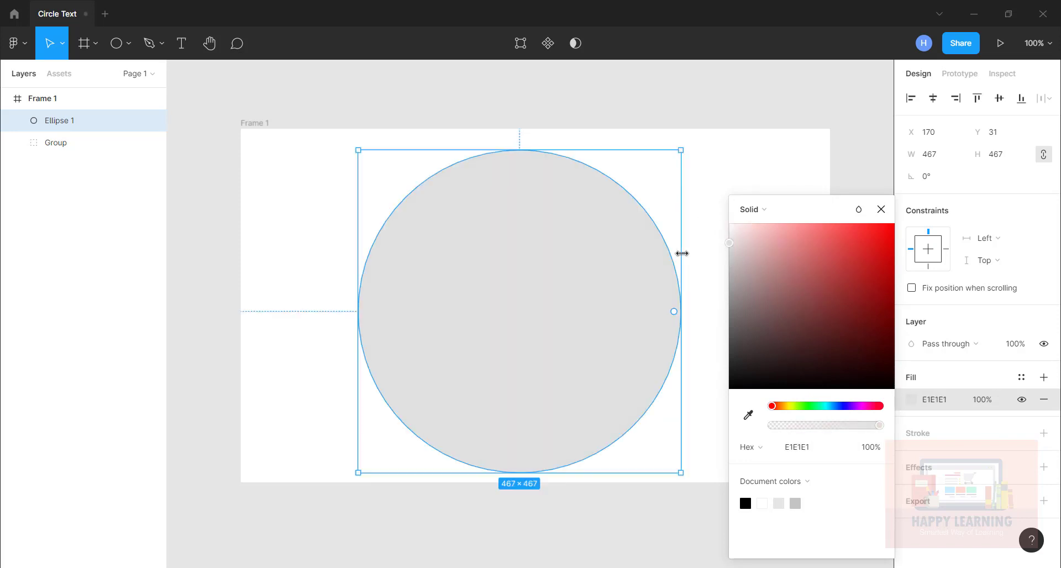
left_click(697, 126)
left_click(578, 220)
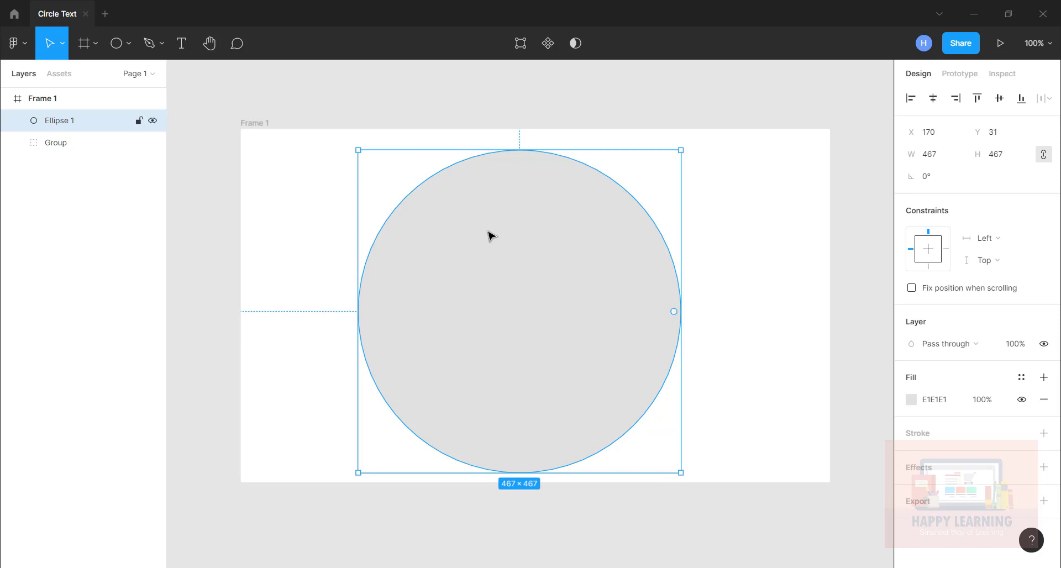
Duplicate the circle into a centred 355 × 355 A0A0A0 copy and raise the text group above
key("ctrl+d")
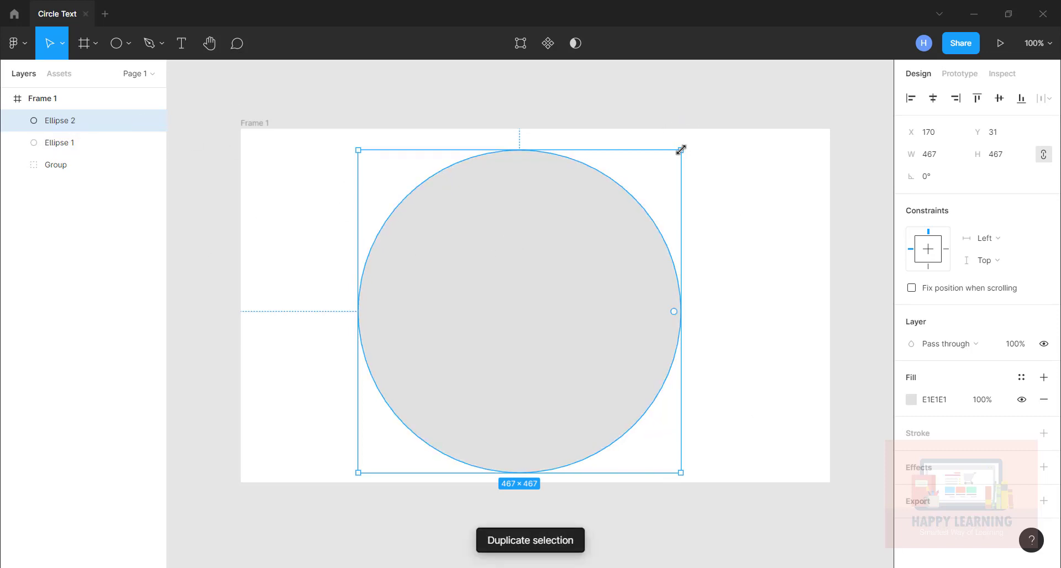
left_click_drag(680, 150, 642, 189)
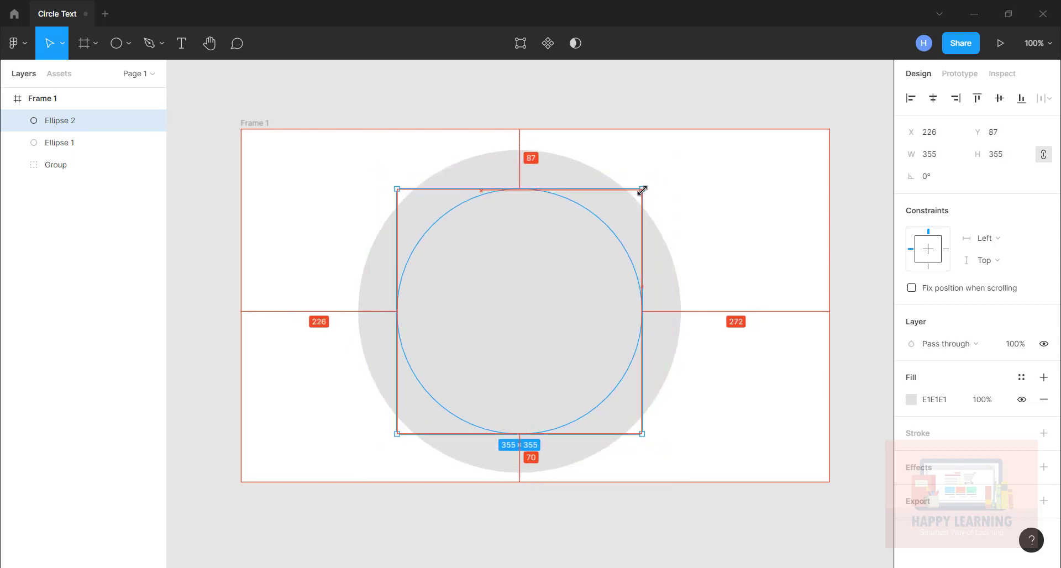
left_click(912, 399)
type("A0A0A0")
key("Return")
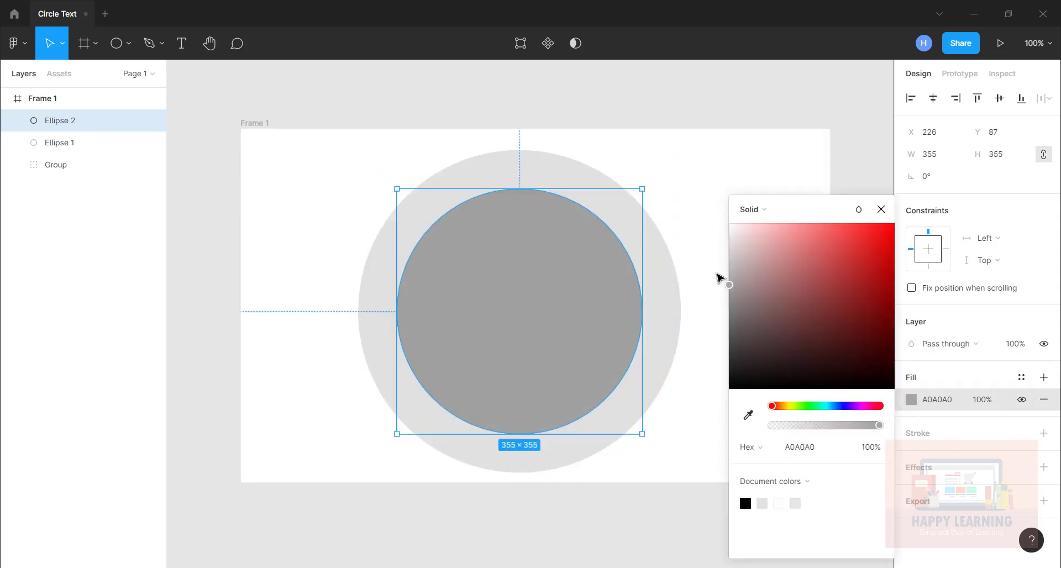
left_click(685, 151)
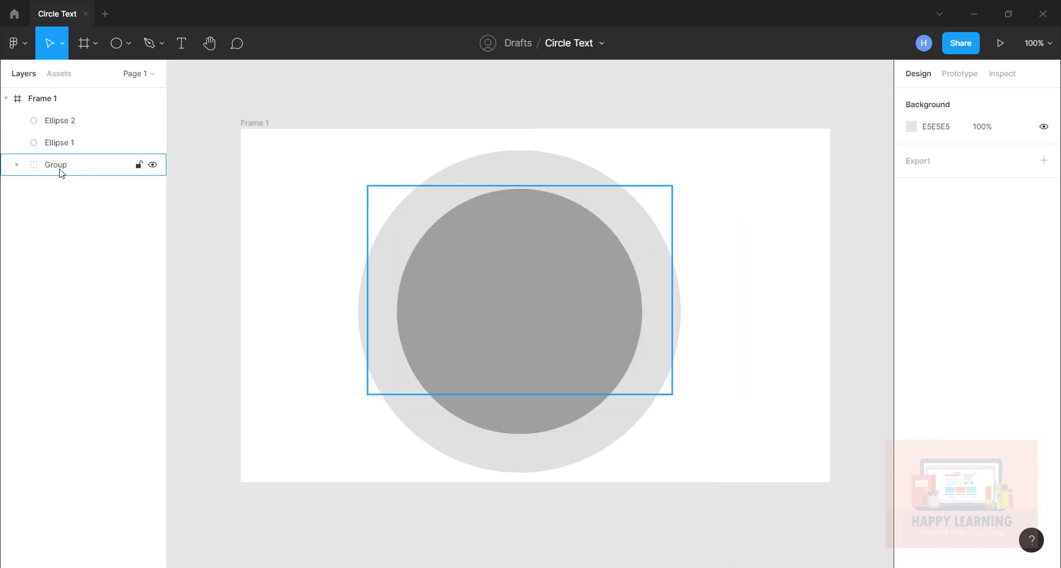
left_click_drag(59, 173, 46, 112)
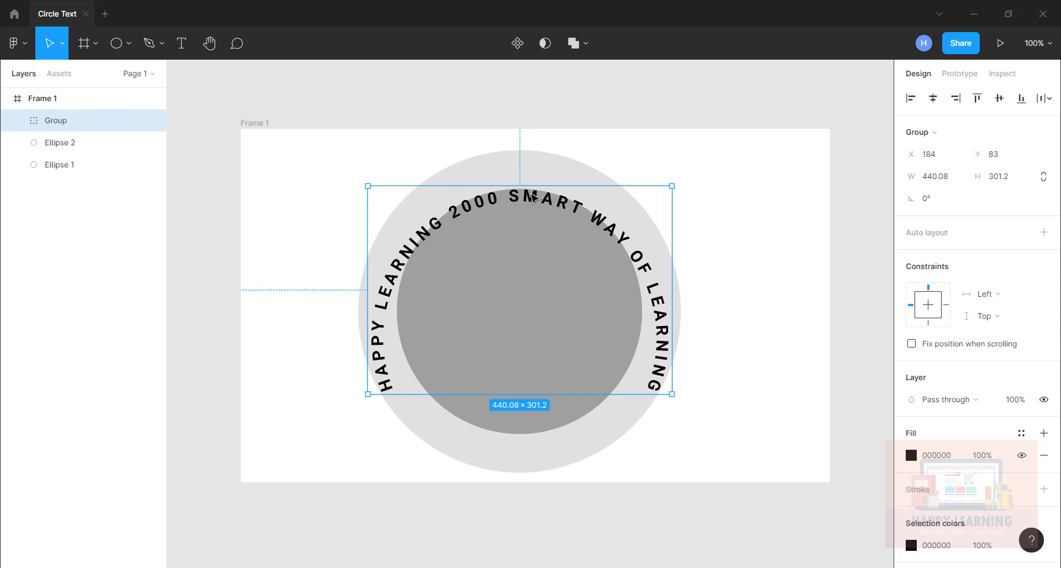
Move the arched text higher on the frame, trying vertical centring on the large circle and undoing it
left_click_drag(532, 194, 529, 173)
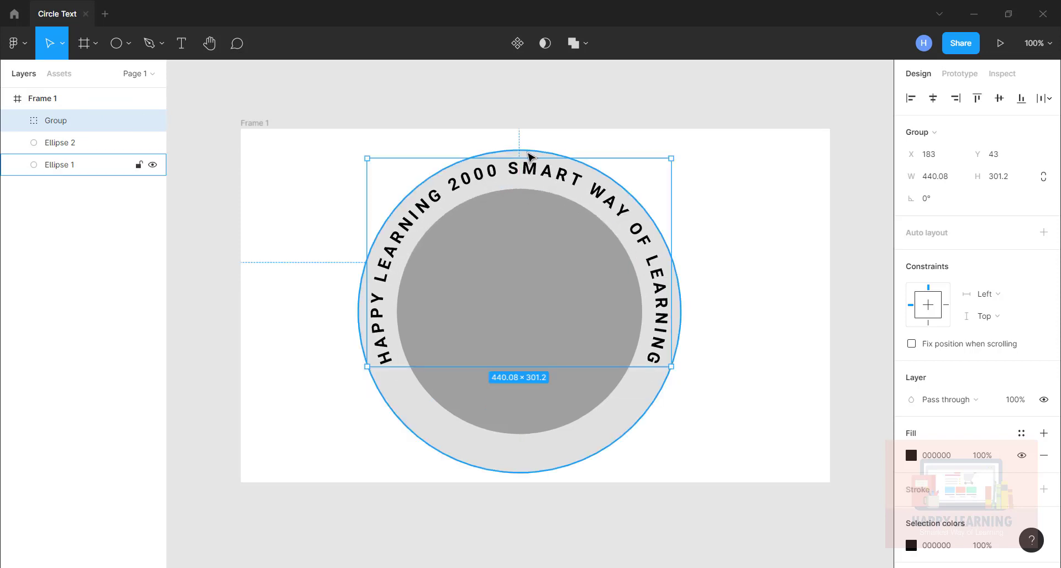
left_click(529, 157, "shift")
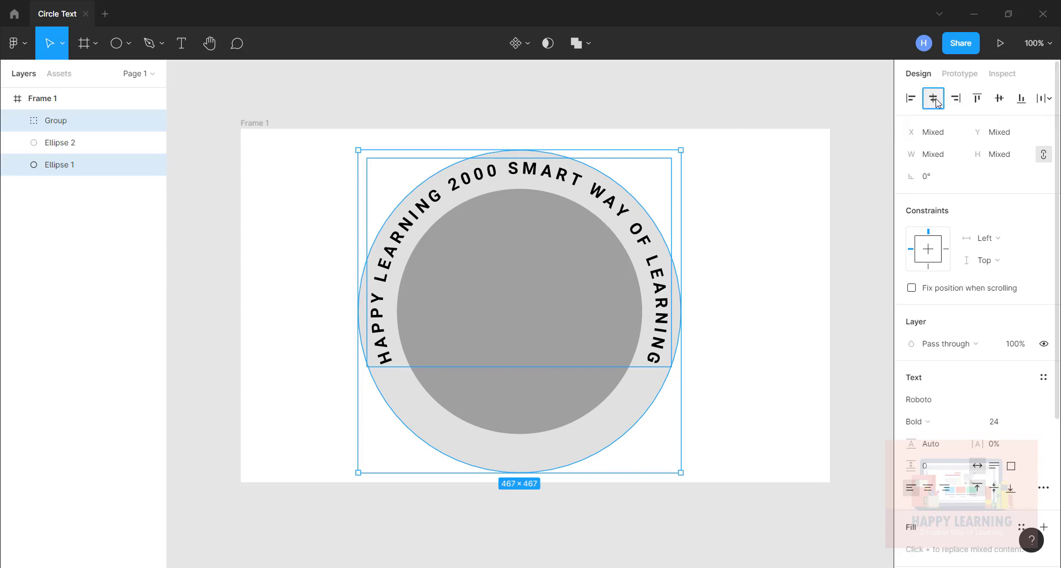
left_click(999, 98)
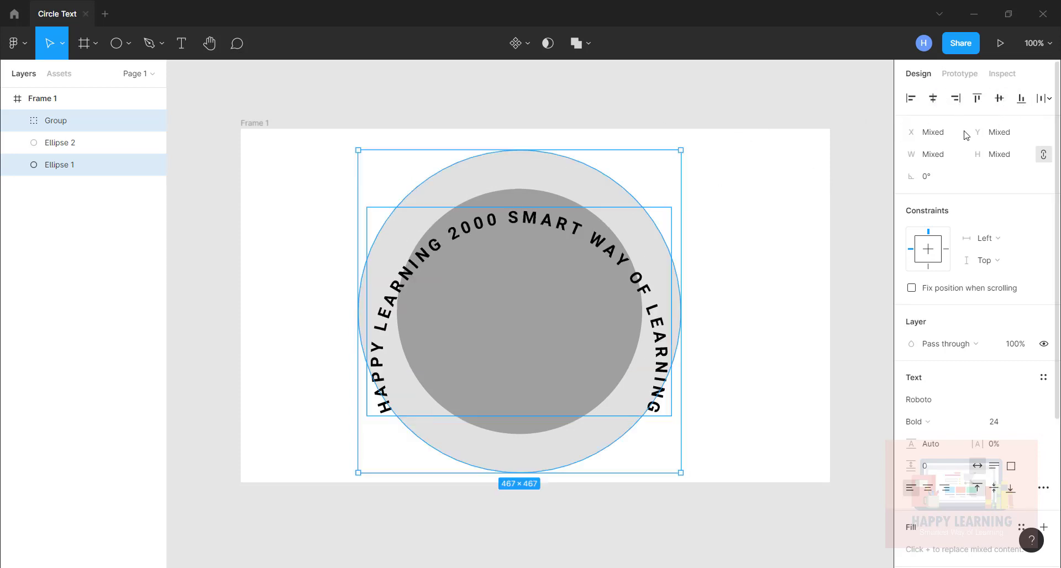
key("ctrl+z")
Enlarge the outer circle, Ellipse 1, to 479×479 around its centre
left_click(772, 167)
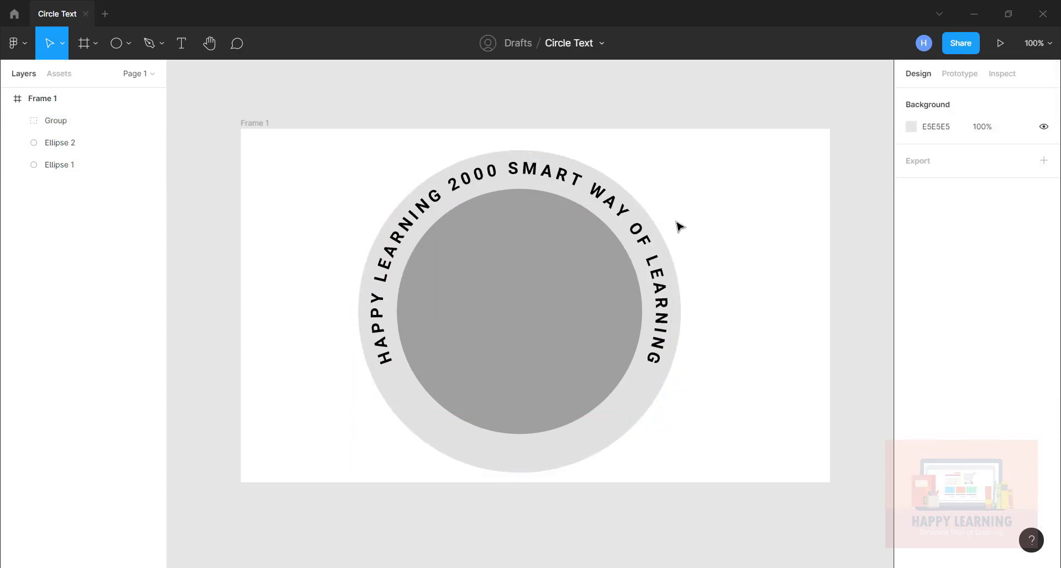
left_click(512, 340)
key("alt")
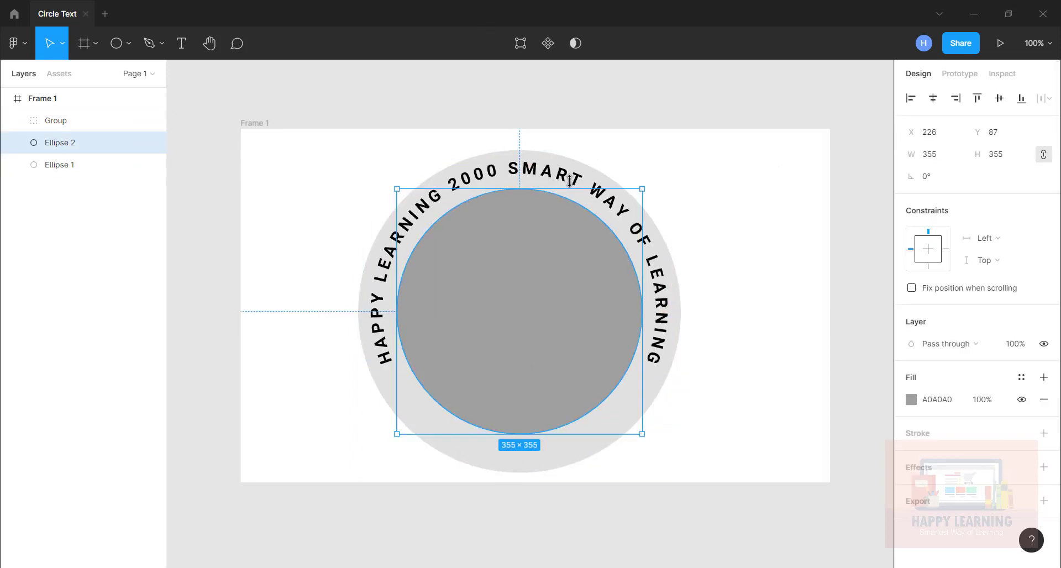
left_click(557, 154)
left_click(561, 160)
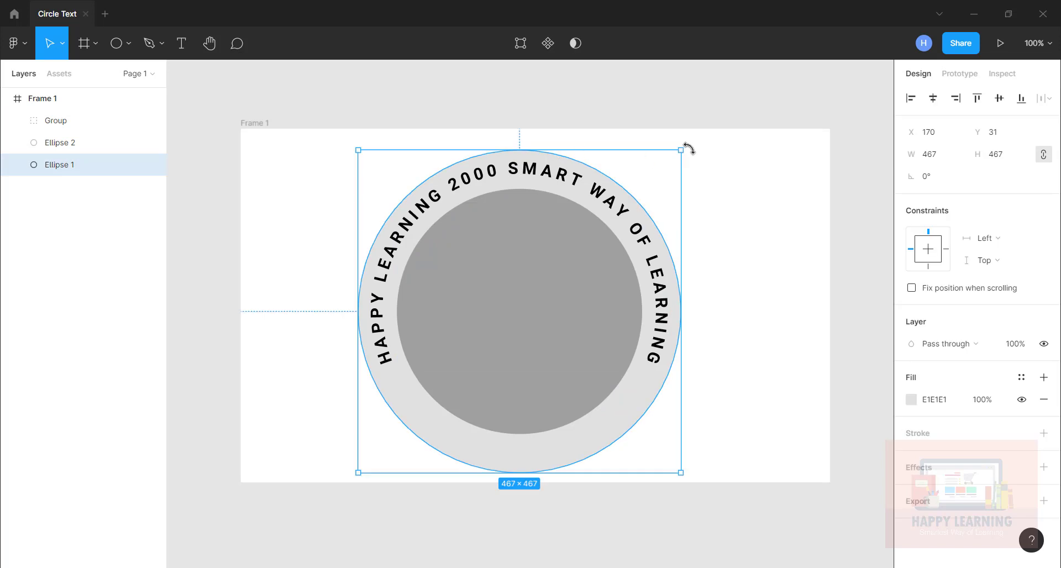
key("alt")
left_click_drag(684, 150, 685, 146)
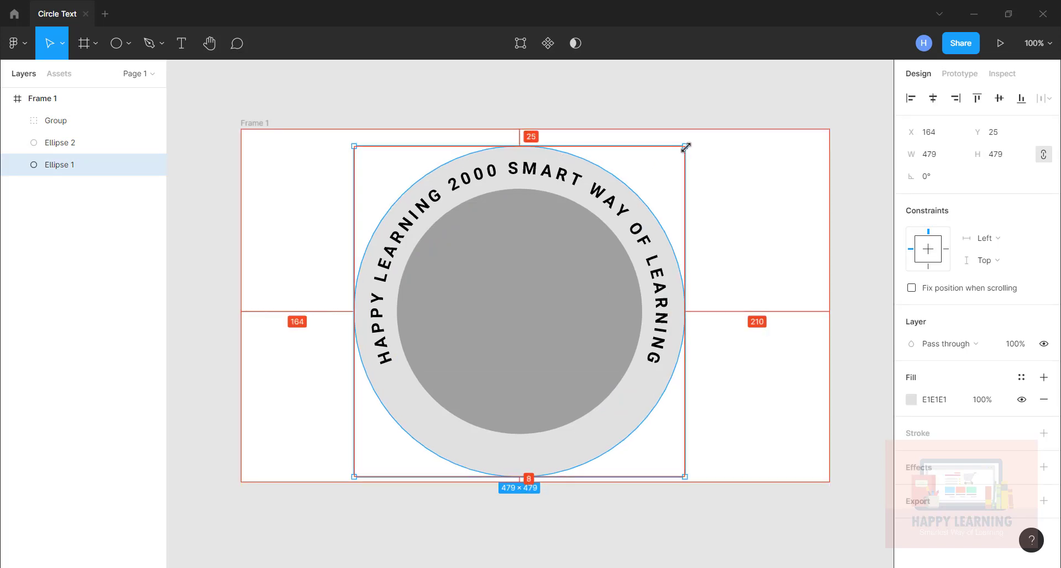
left_click(782, 171)
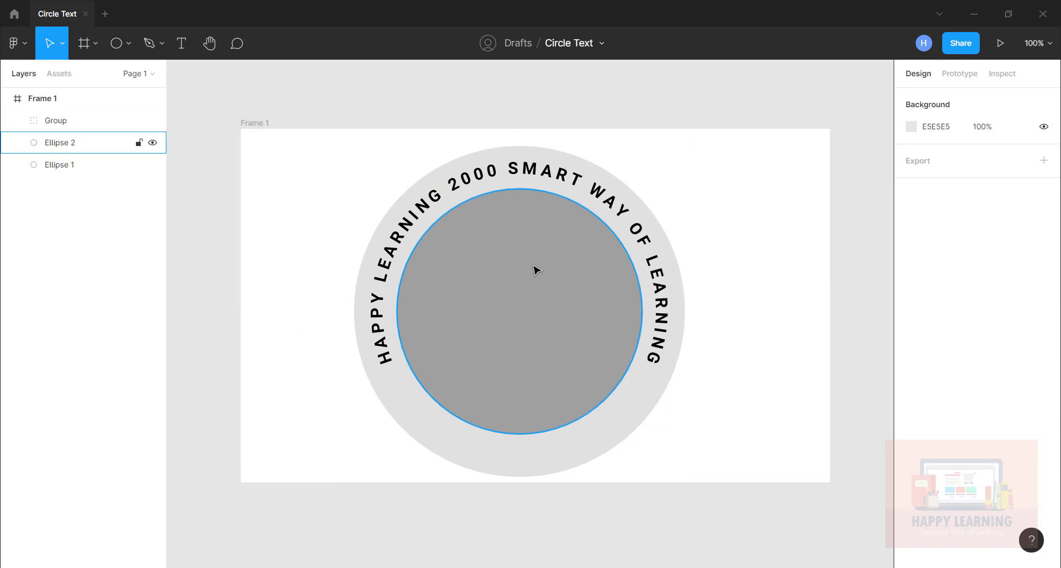
left_click(544, 292)
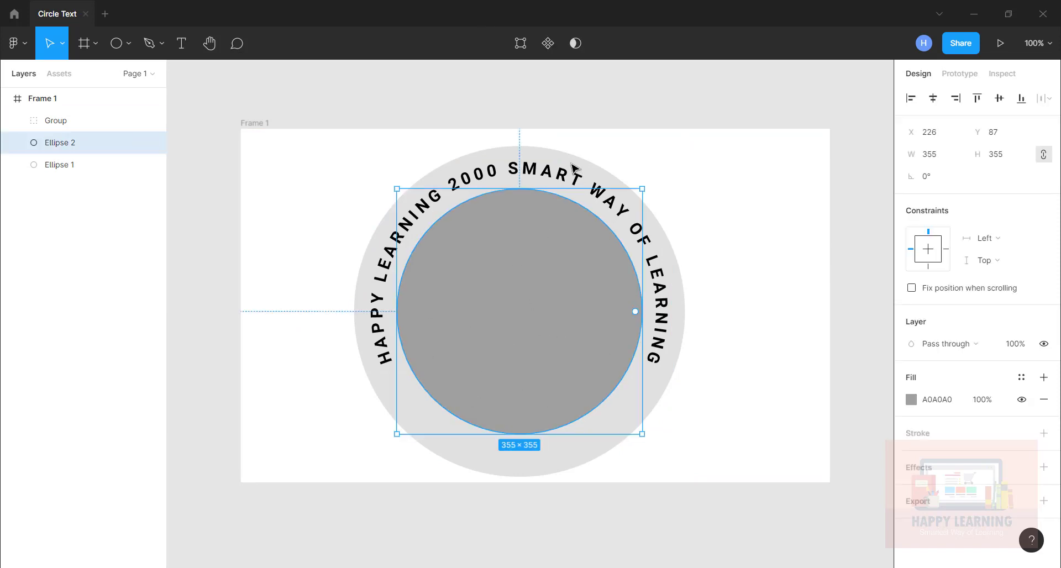
Select both circles and apply the Exclude boolean to form a hollow grey ring
left_click(544, 152, "shift")
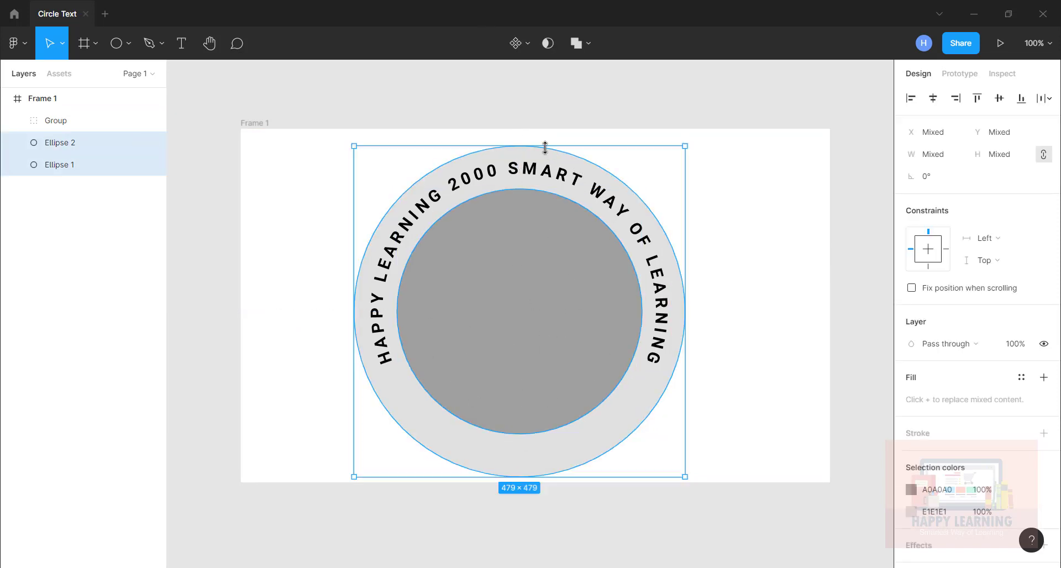
left_click(587, 42)
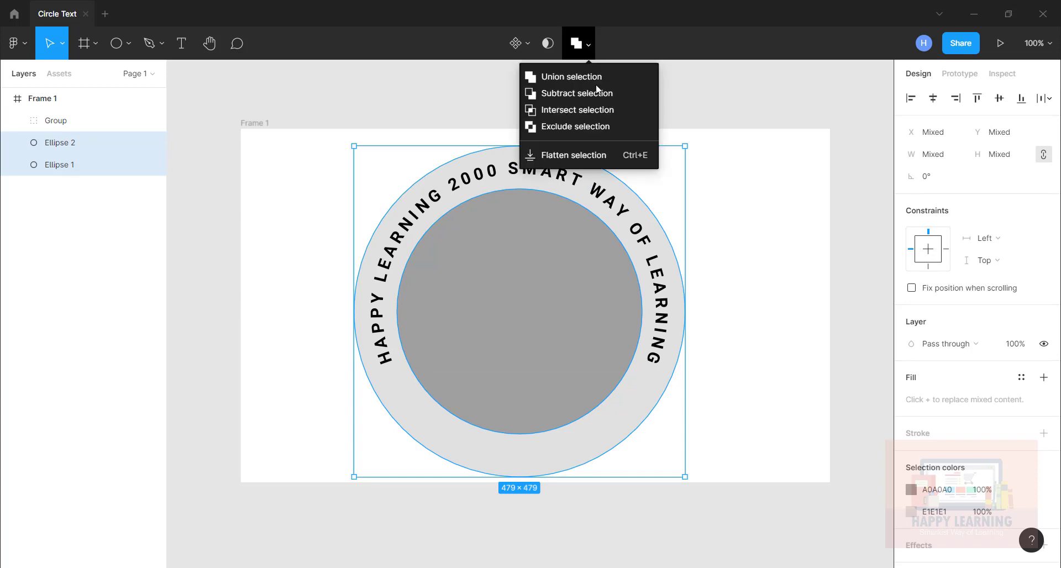
left_click(566, 131)
left_click(744, 209)
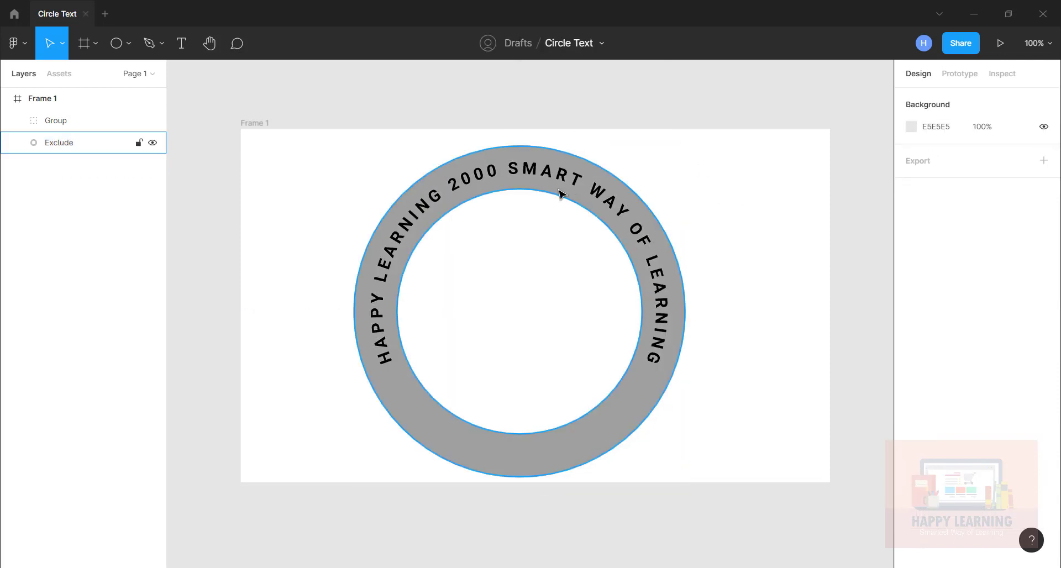